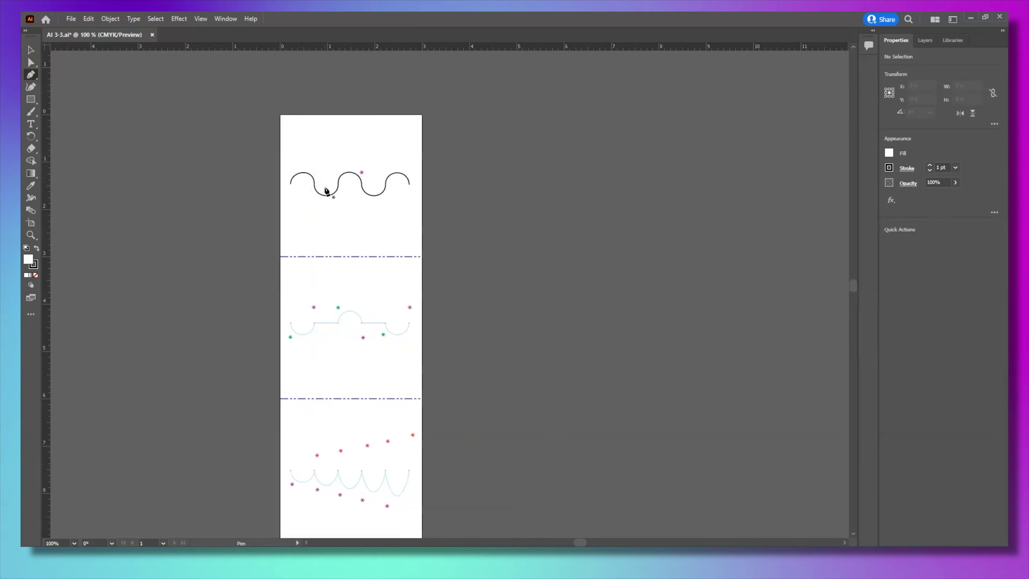
Switch to the saved view View #1 and enlarge the wavy path in the first section.
click(190, 19)
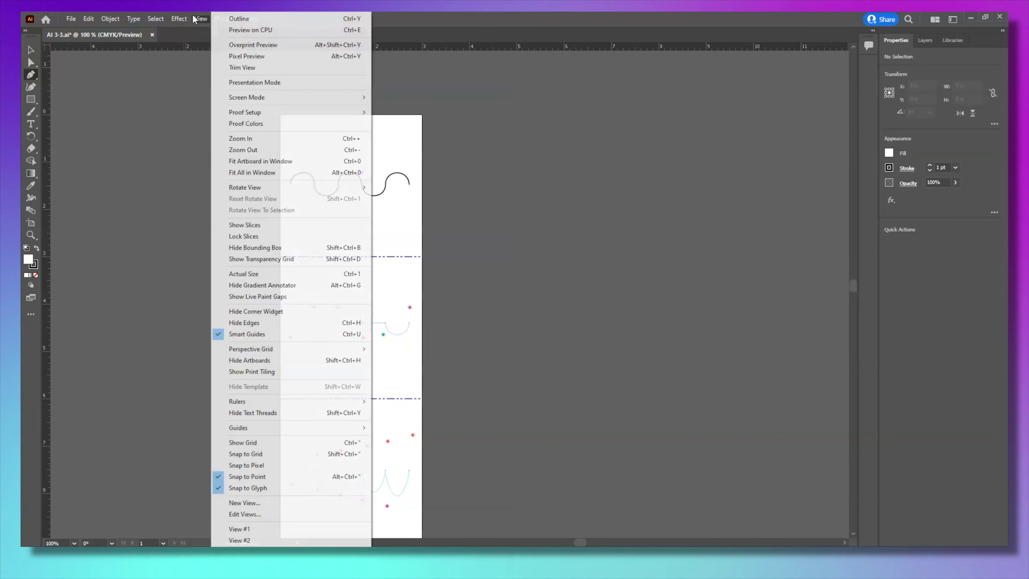
click(266, 525)
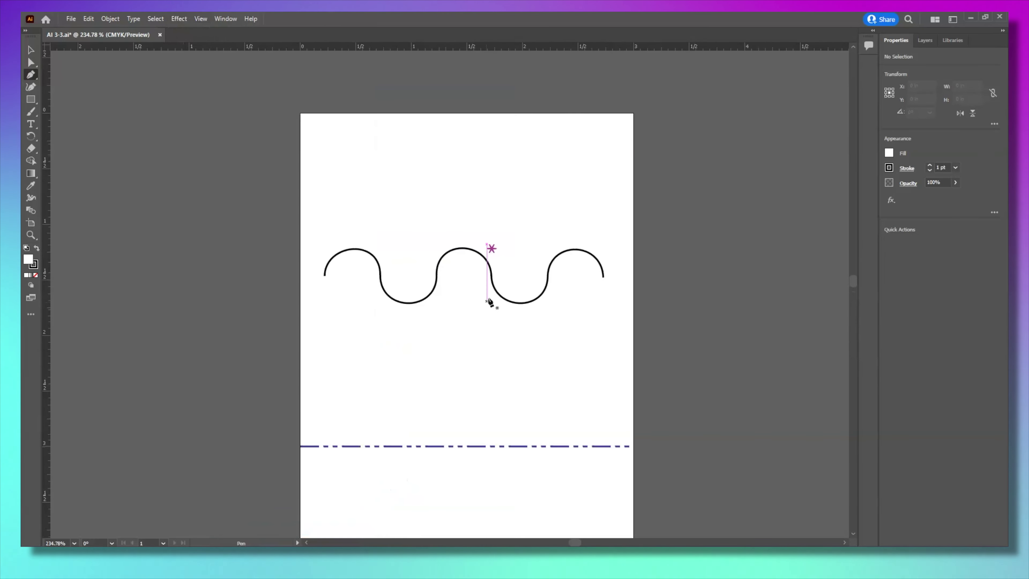
scroll(574, 283, up, 2)
drag(471, 166, 526, 237)
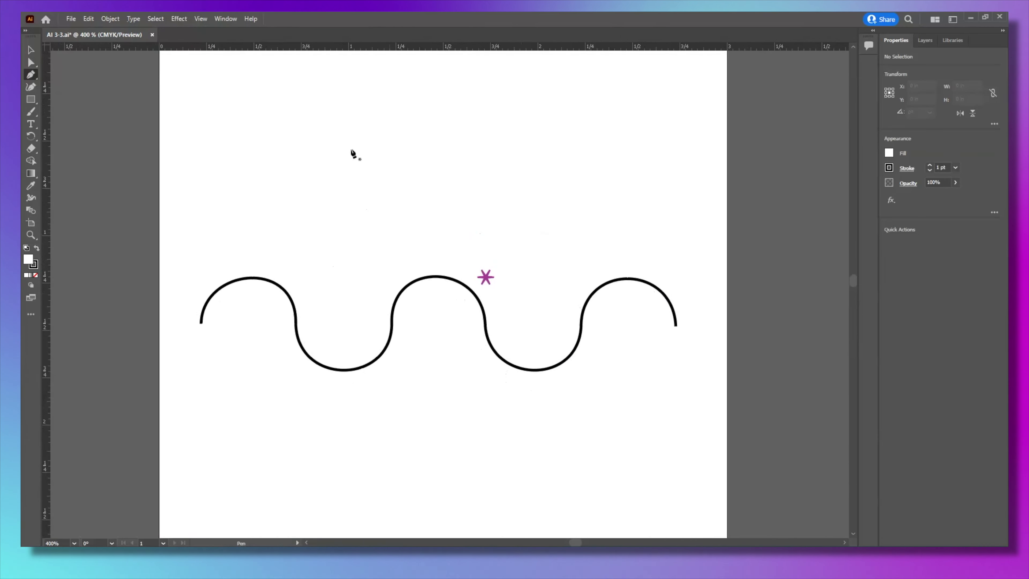
Select the first arc of the wavy path with Direct Selection and add anchor points midway along the path's segments.
click(36, 61)
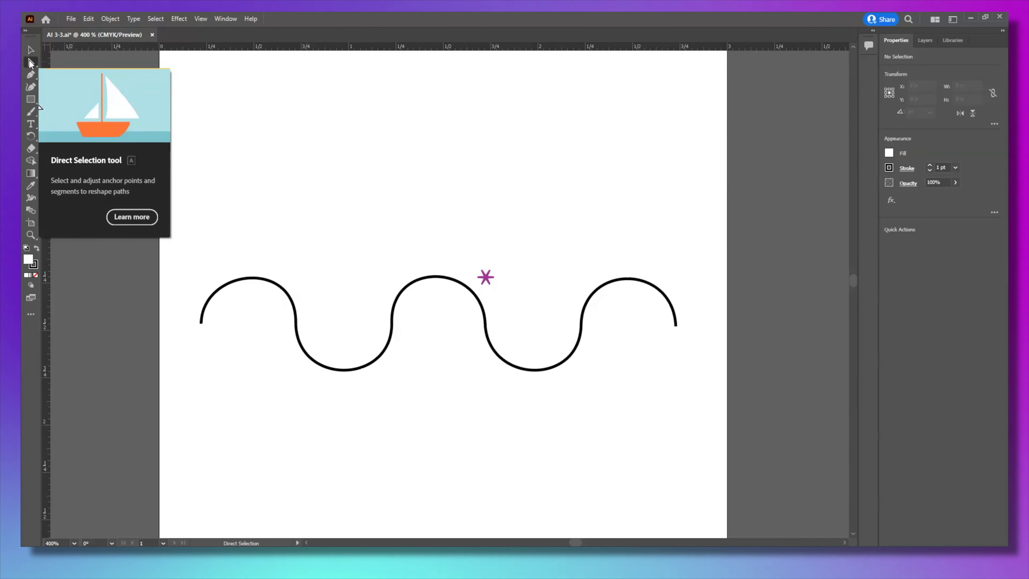
click(229, 284)
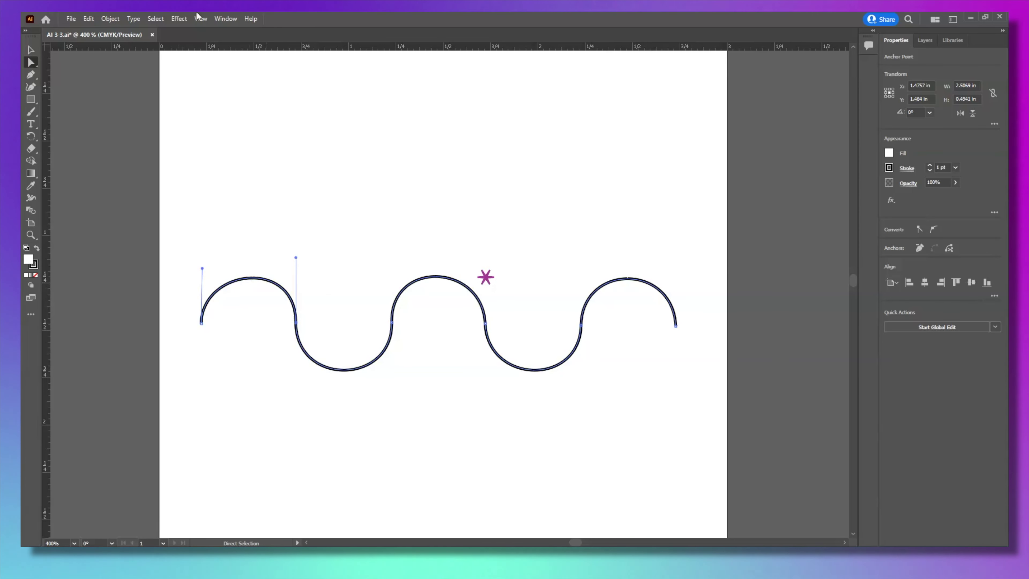
click(183, 18)
click(156, 18)
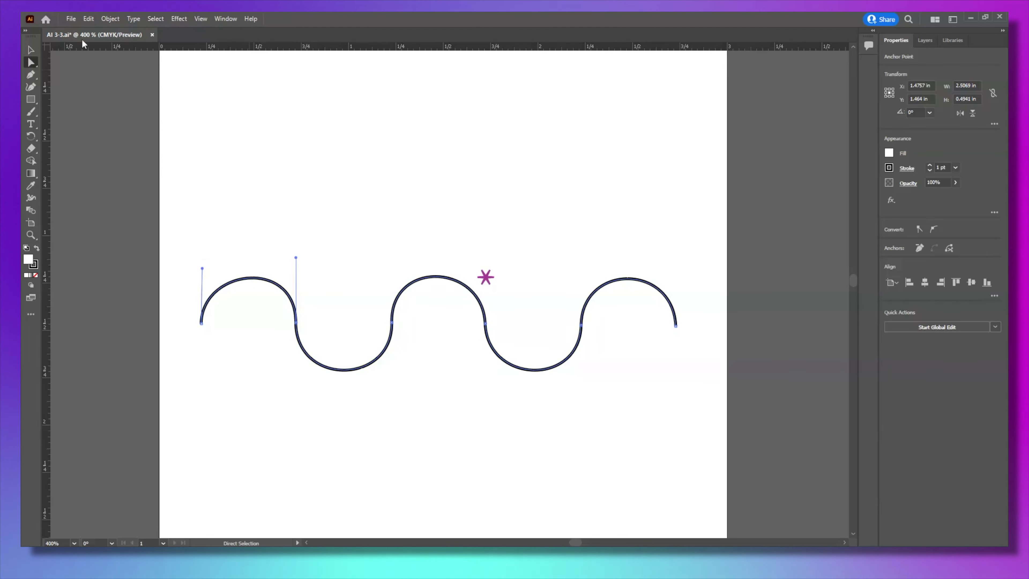
click(31, 75)
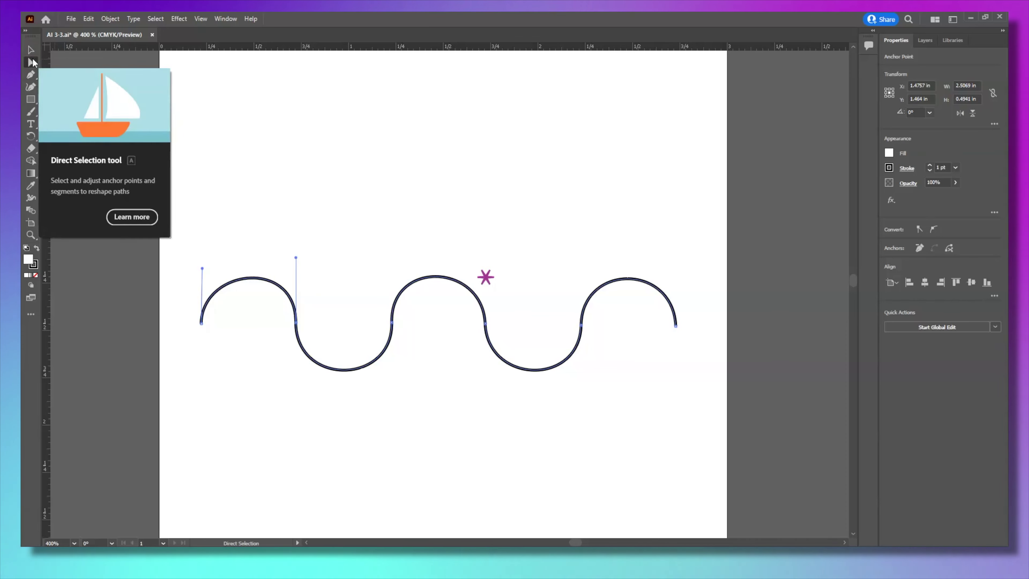
click(31, 50)
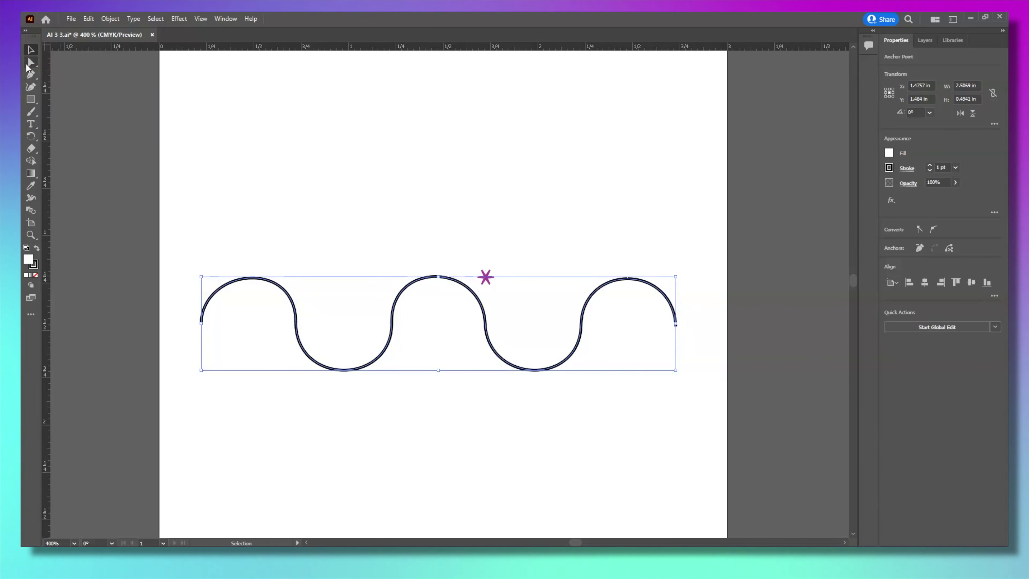
click(31, 61)
click(249, 277)
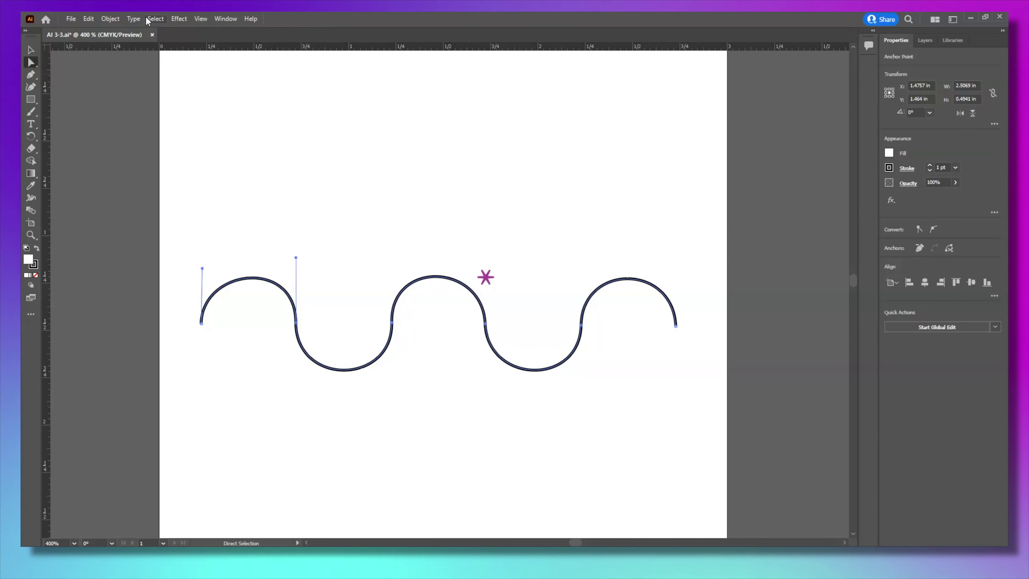
click(109, 18)
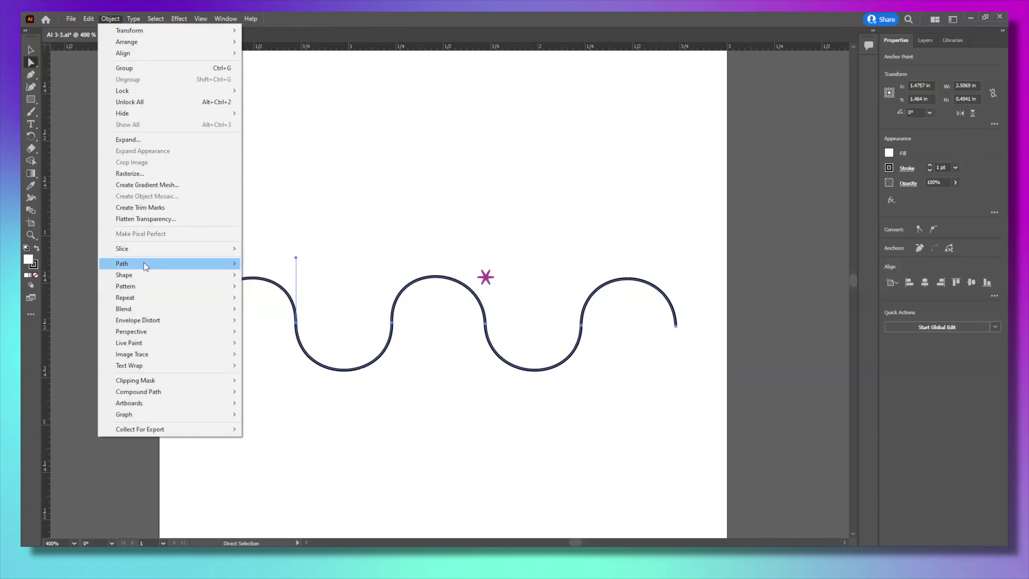
mouse_move(146, 265)
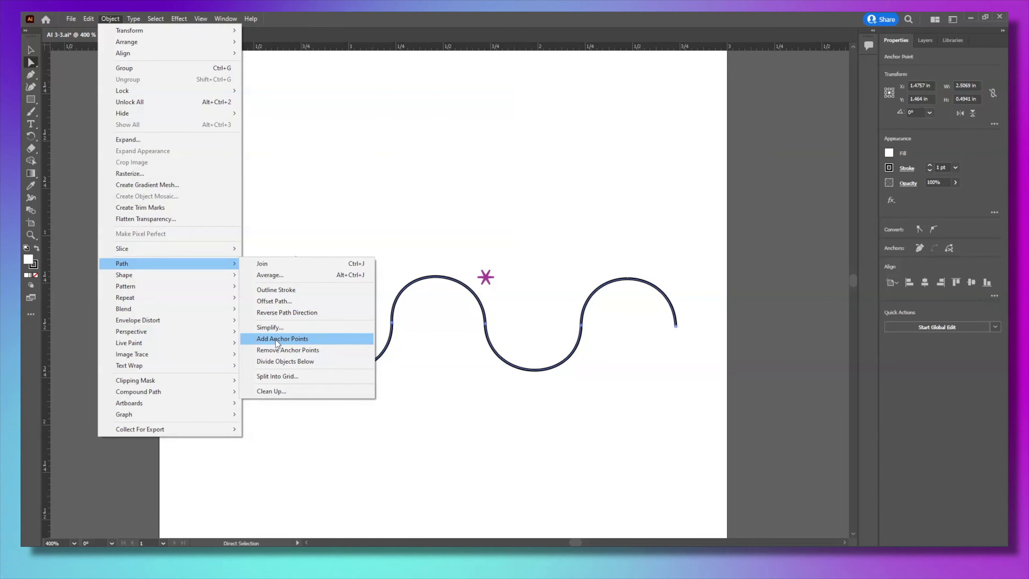
click(311, 338)
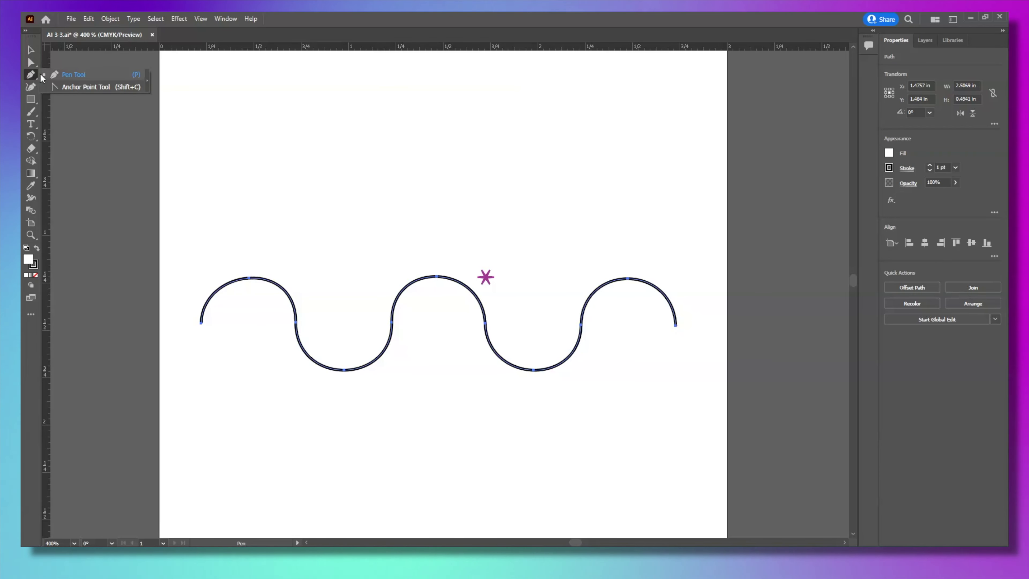
Convert the smooth anchors at the wave's peaks and valleys to corner points with the Anchor Point tool.
click(73, 86)
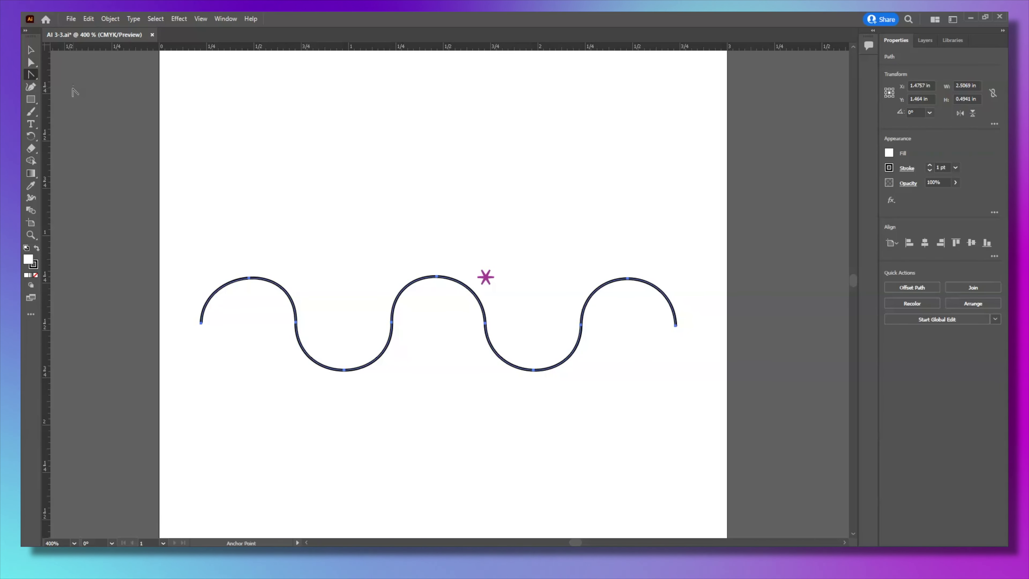
click(249, 279)
click(344, 370)
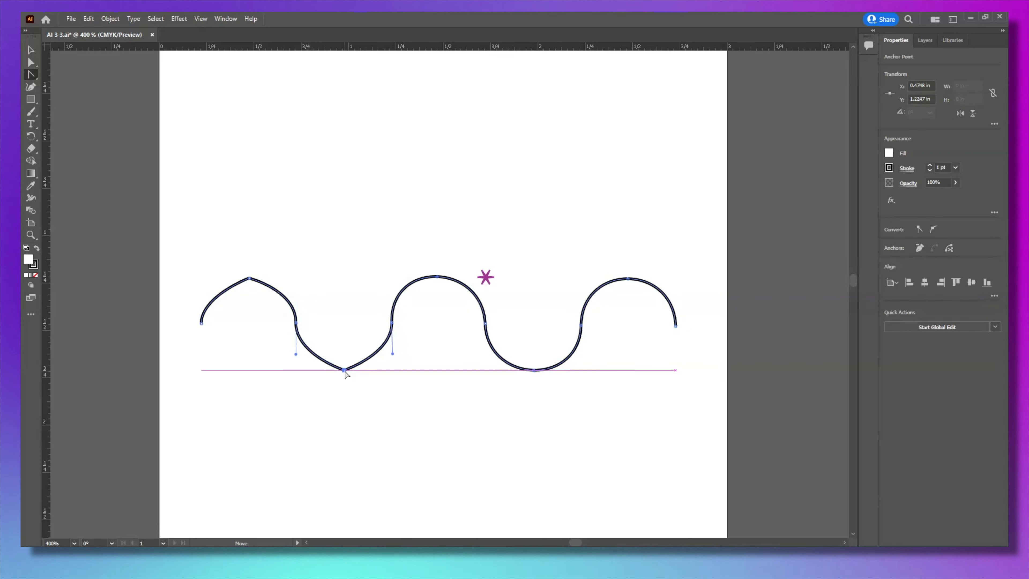
click(627, 278)
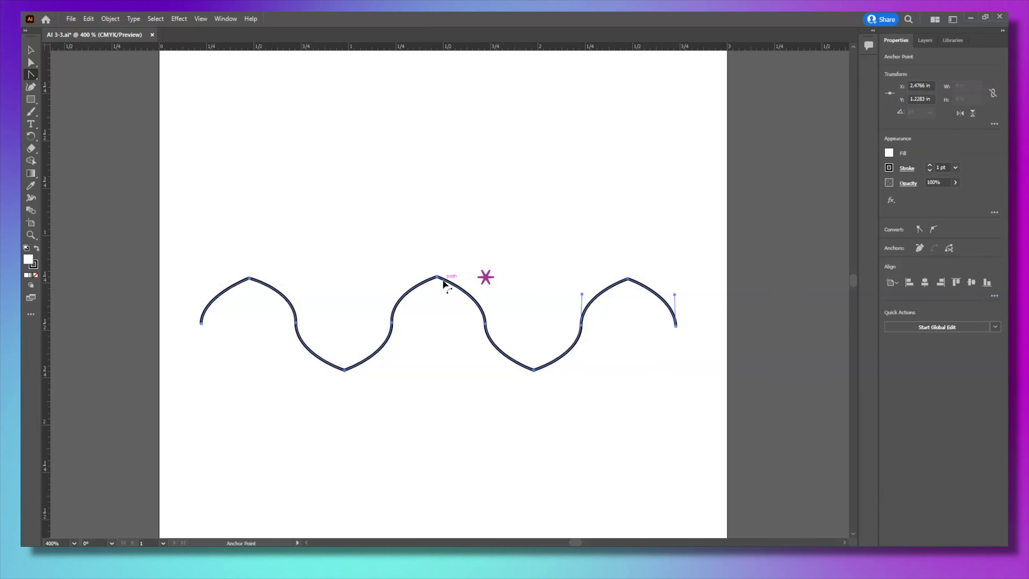
Try to tilt the left direction handle of the middle arch inward with Direct Selection, and undo the change.
scroll(427, 287, up, 5)
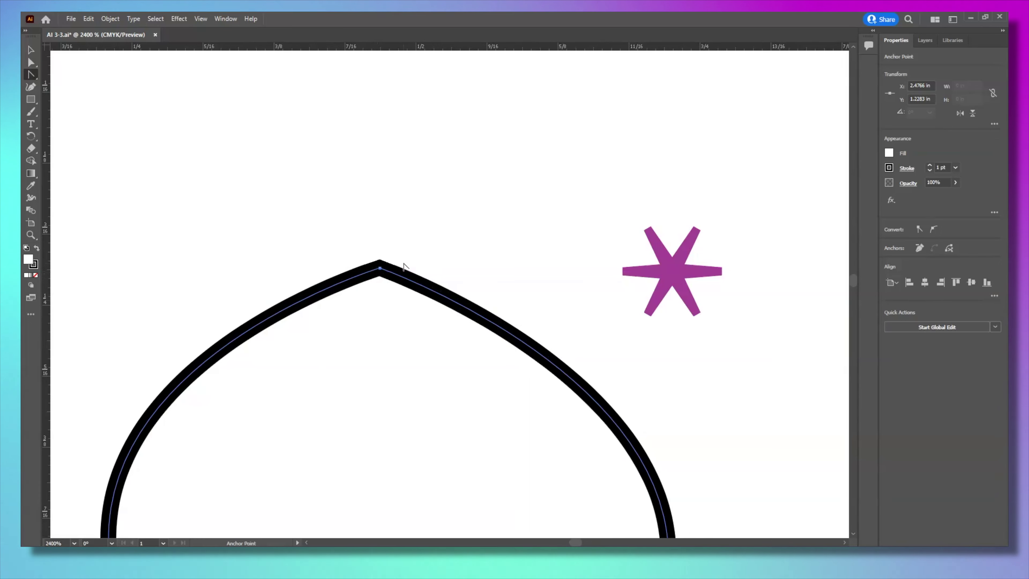
click(380, 269)
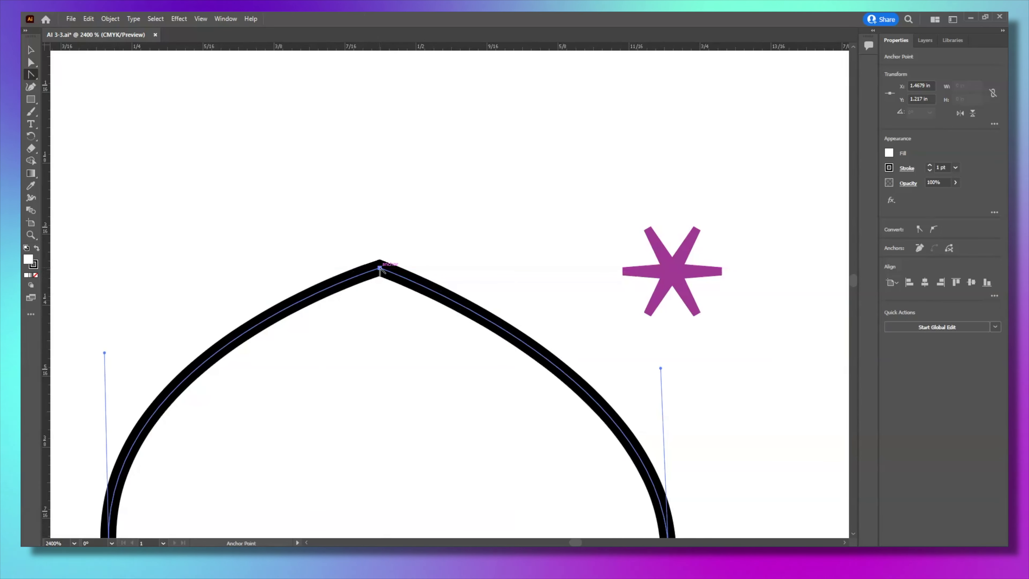
scroll(660, 377, down, 2)
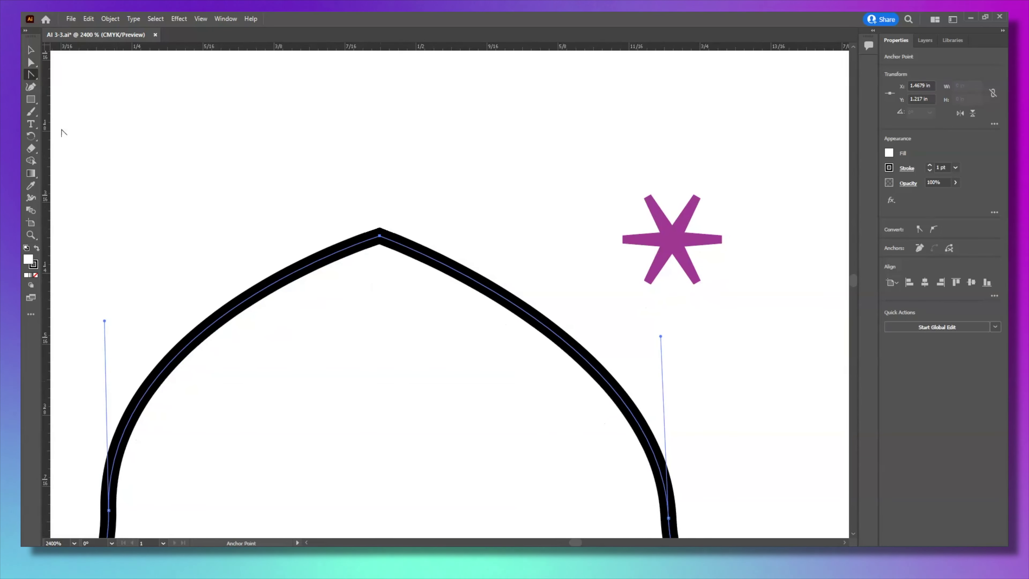
click(31, 73)
scroll(119, 472, down, 2)
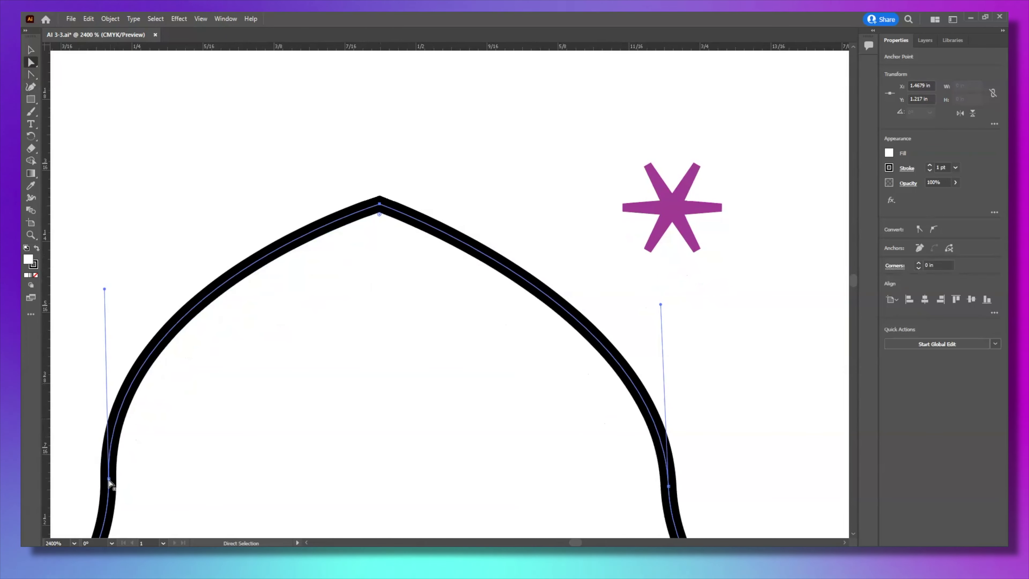
scroll(107, 472, down, 4)
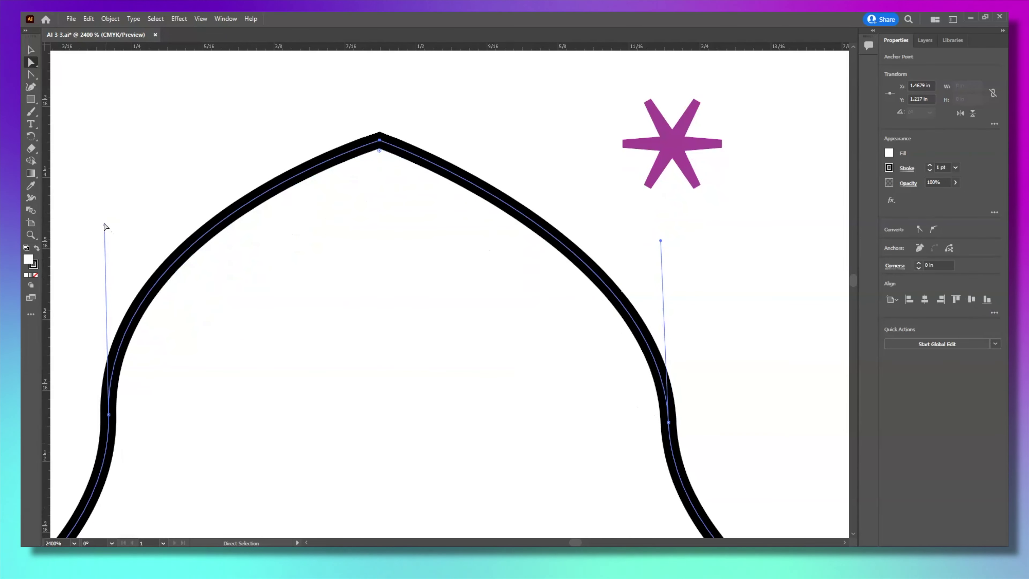
drag(104, 225, 135, 230)
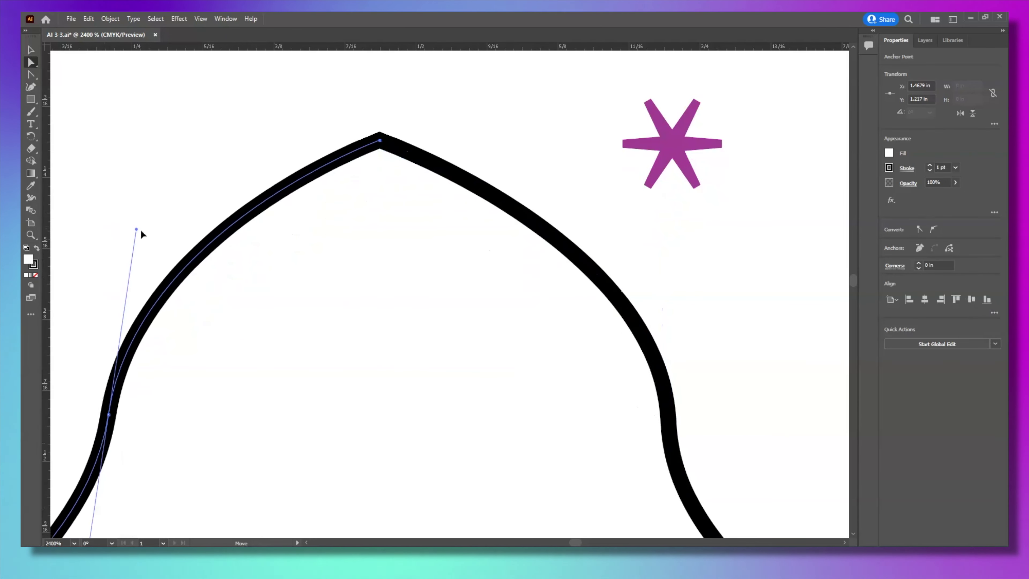
key(ctrl+z)
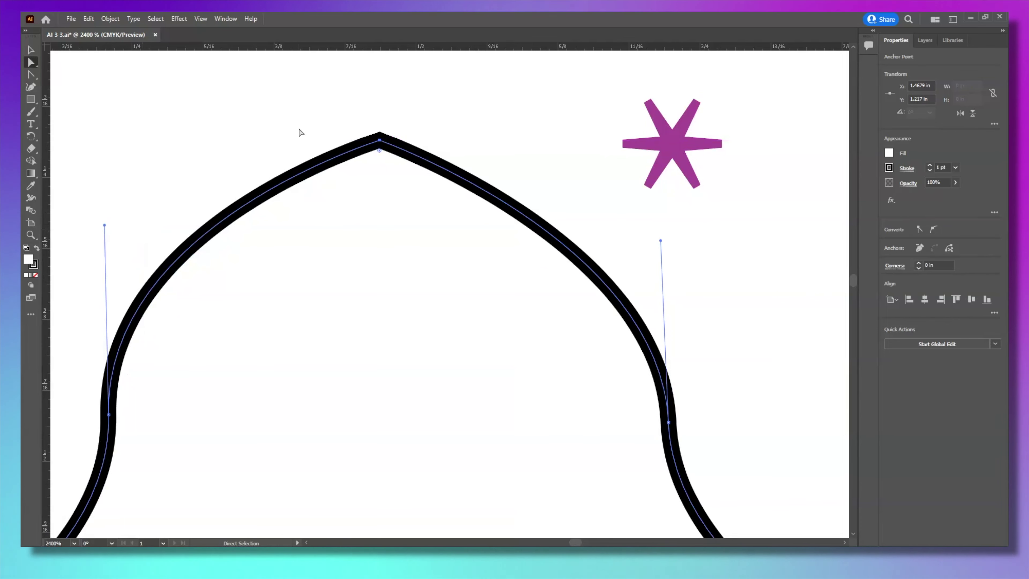
Convert the path's endpoints and the anchors between its peaks and valleys to corner points, forming a straight-sided zigzag.
scroll(401, 205, down, 8)
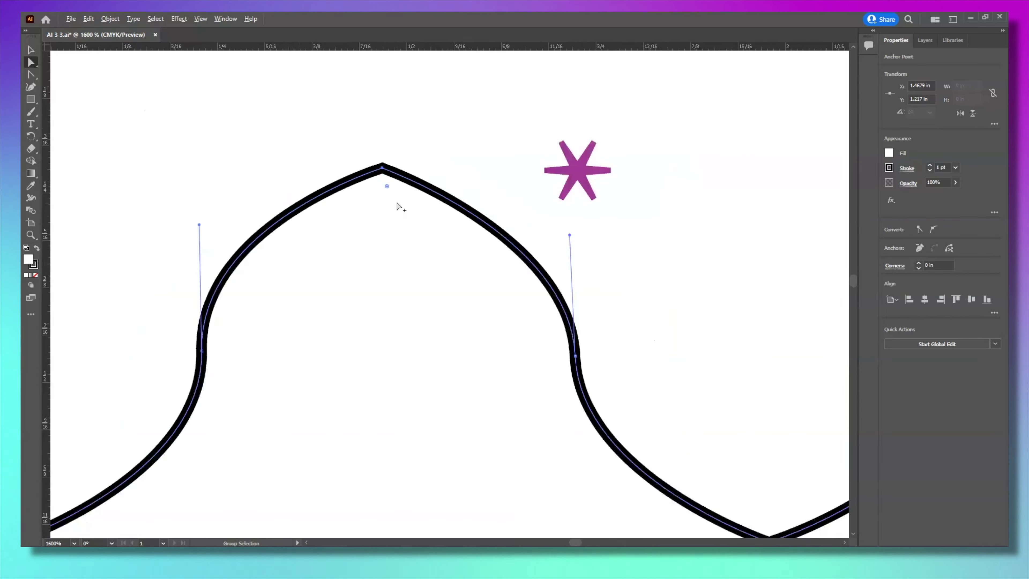
scroll(399, 204, up, 1)
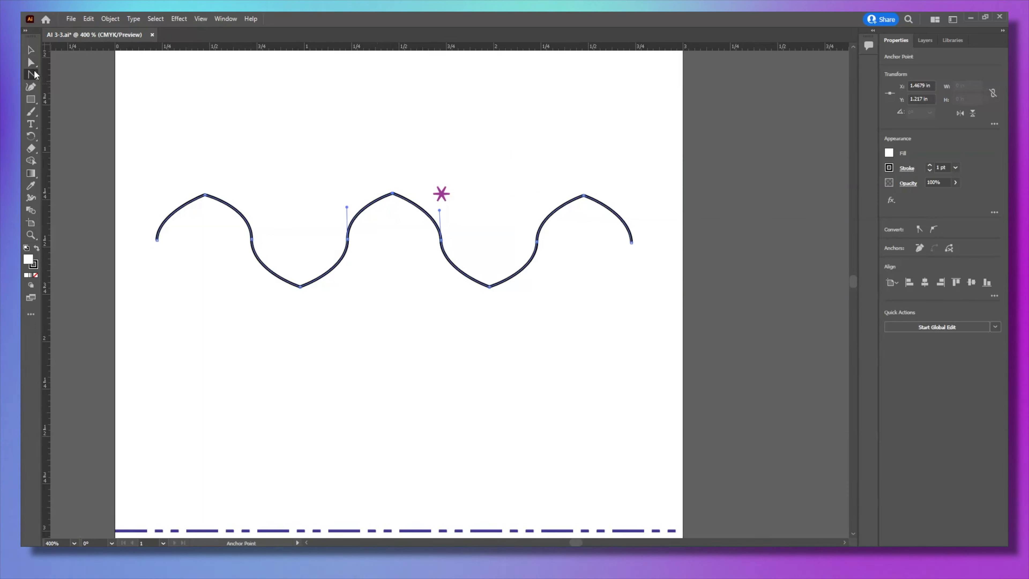
click(29, 75)
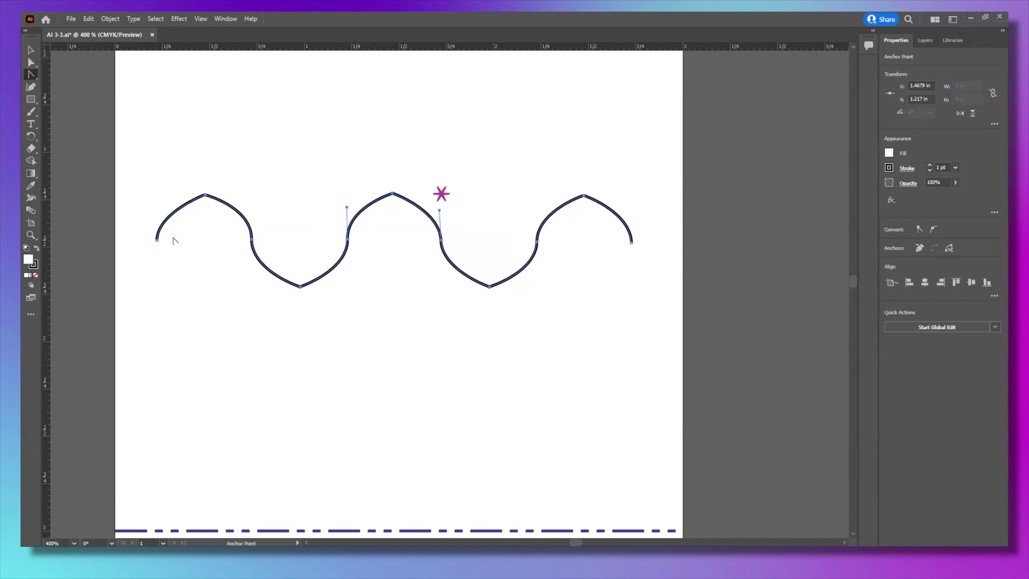
click(156, 239)
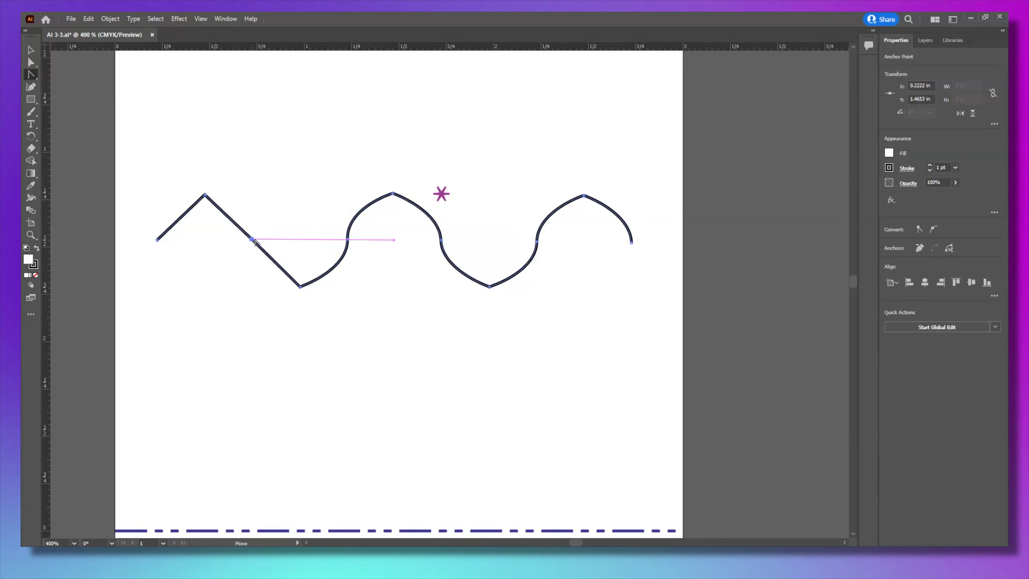
click(441, 240)
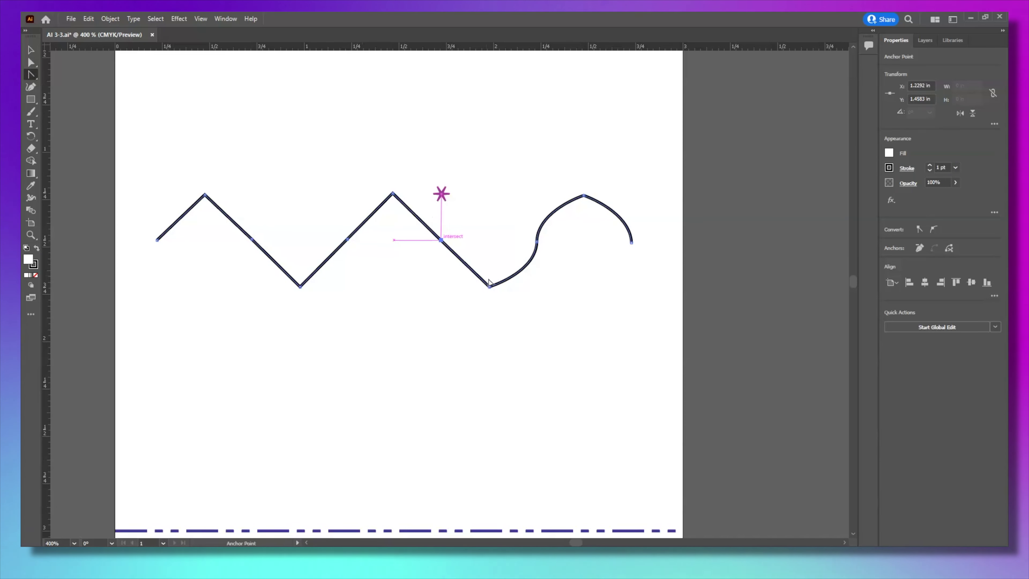
click(489, 287)
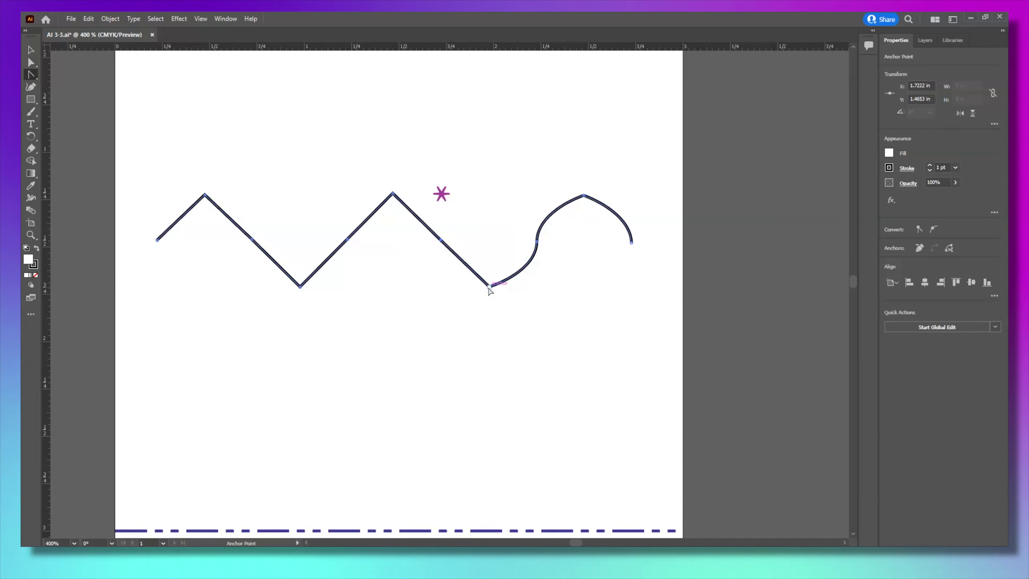
click(537, 240)
click(584, 196)
click(631, 242)
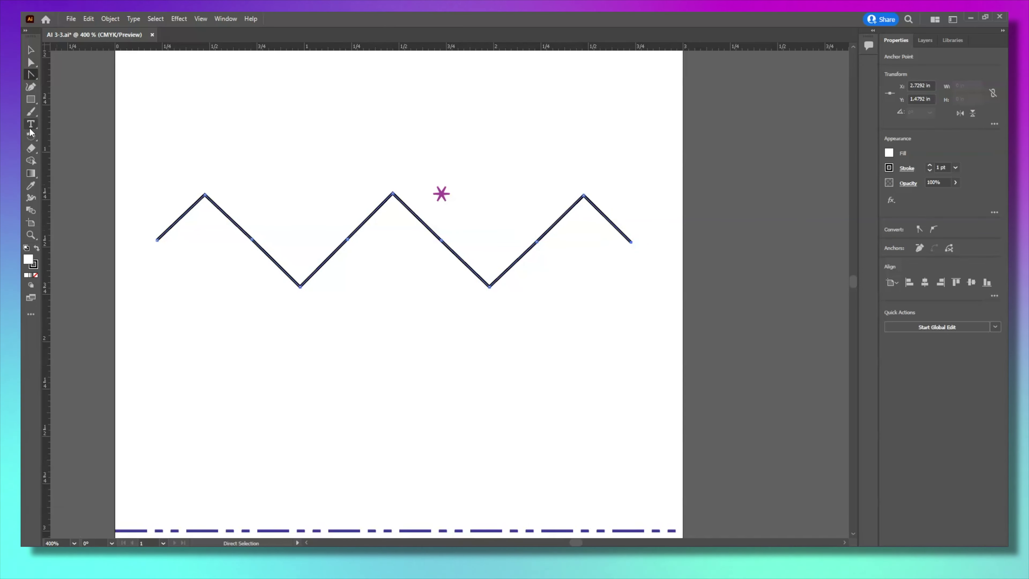
Try to pull direction handles out of the zigzag's first peak with the Anchor Point tool, and undo the change.
click(33, 74)
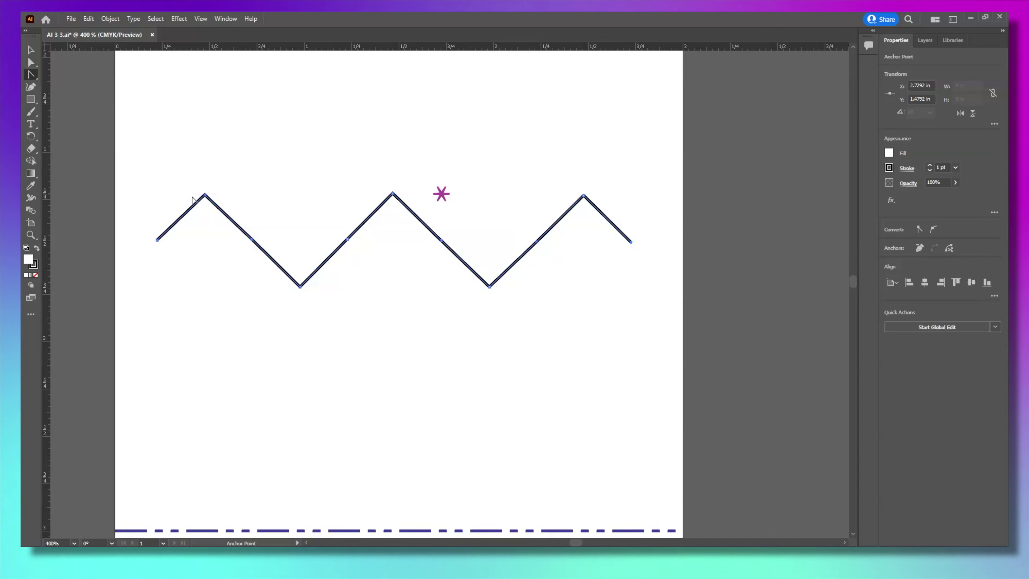
click(204, 195)
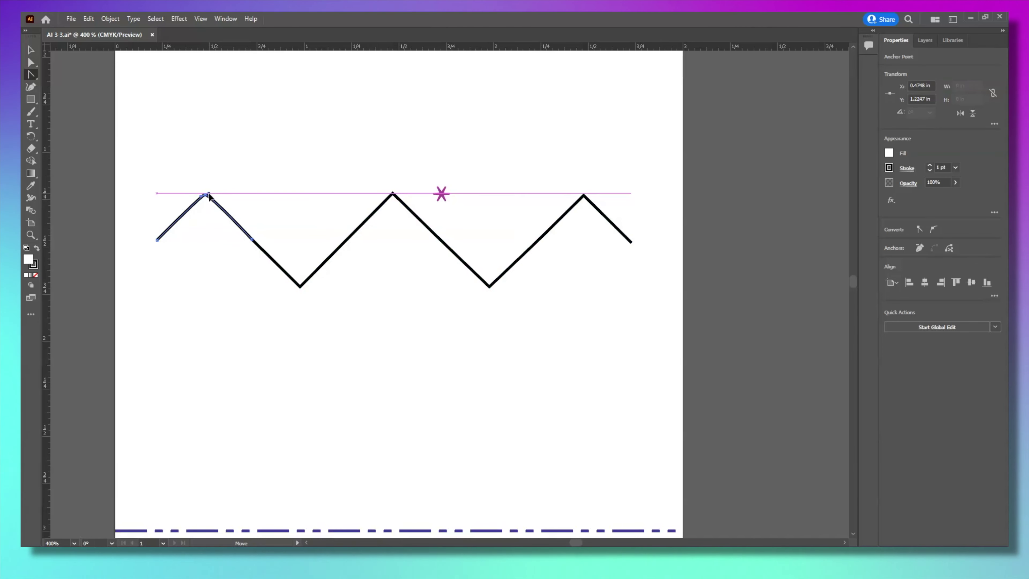
drag(209, 197, 222, 199)
key(ctrl+z)
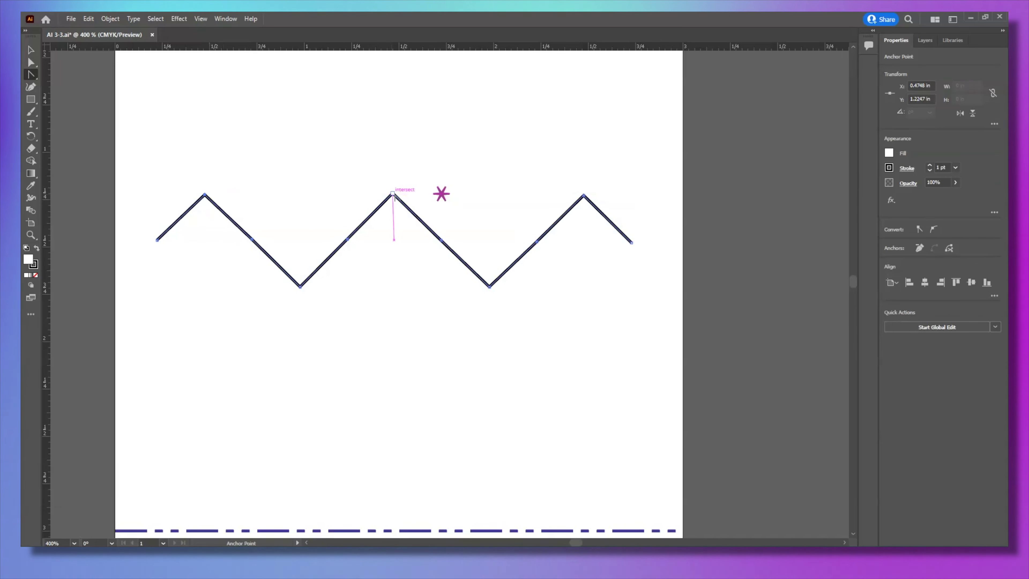
Pull horizontal direction handles out of the zigzag's three peaks with the Anchor Point tool to round them into arches, and deselect the path.
drag(393, 195, 441, 197)
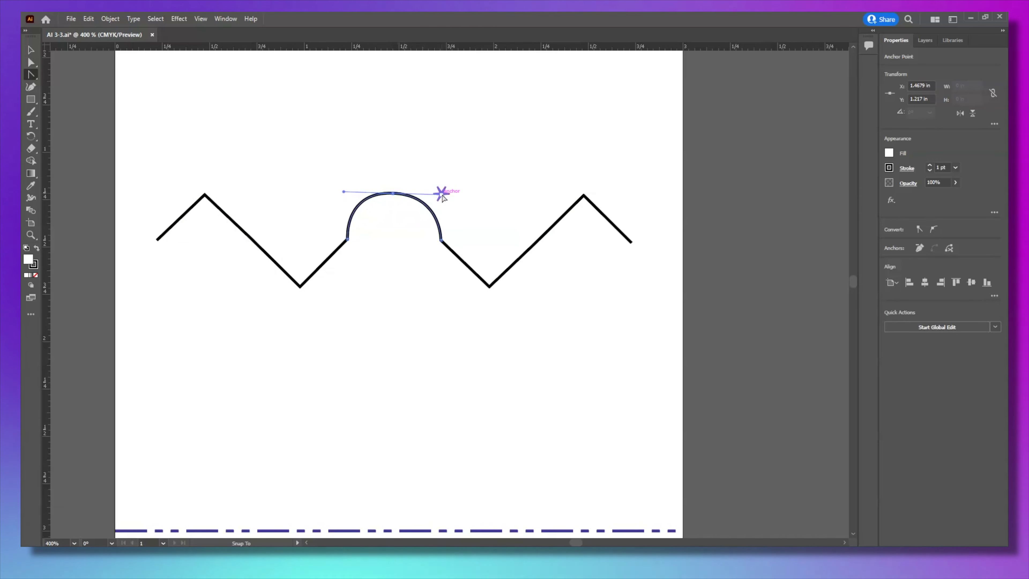
click(206, 196)
drag(243, 195, 258, 192)
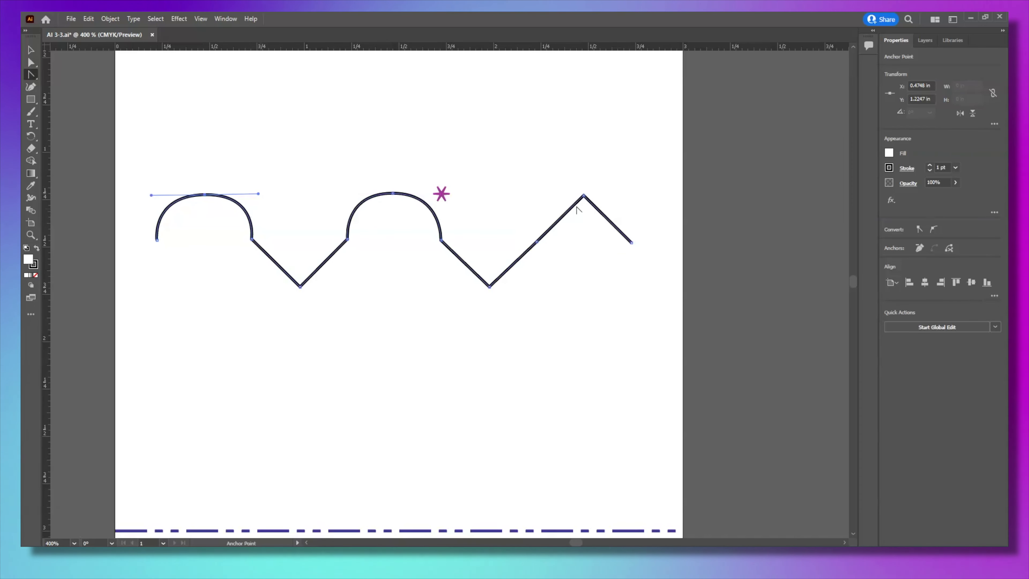
click(583, 196)
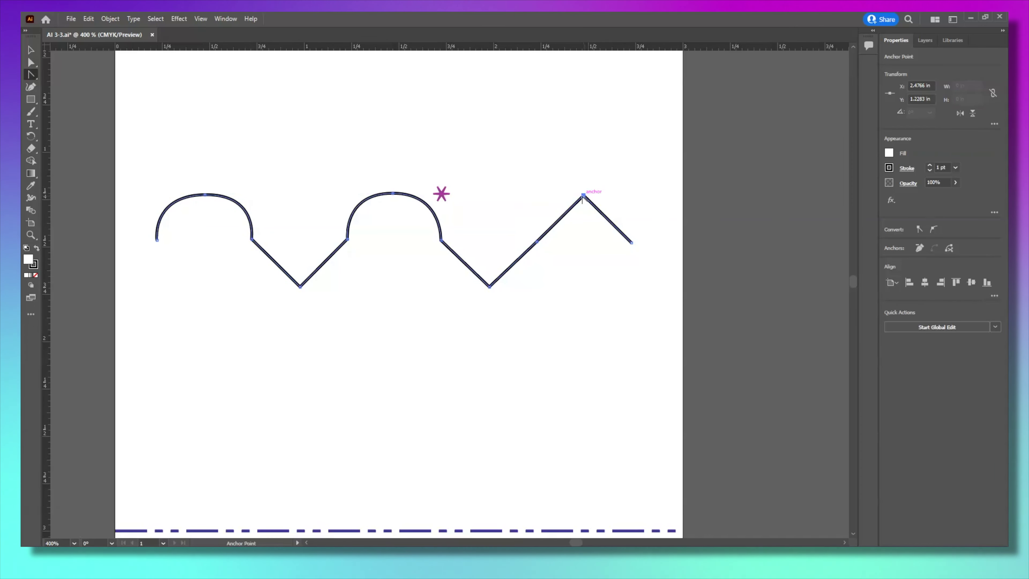
mouse_move(584, 196)
mouse_down()
mouse_move(556, 197)
mouse_move(599, 198)
mouse_up()
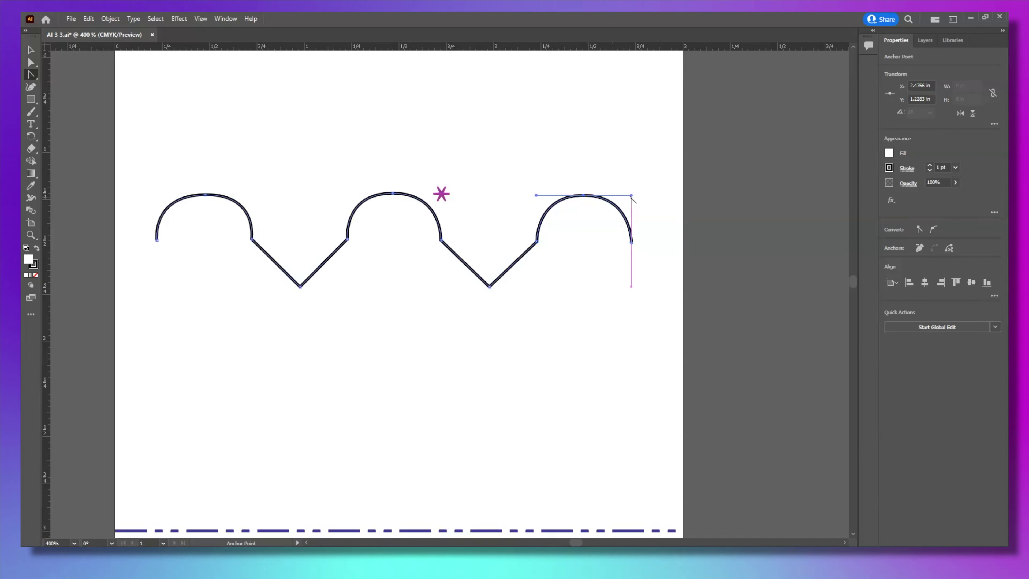
click(30, 49)
click(303, 140)
Open the saved view View #2 and trace the template's first downward semicircle with the Pen tool, pulling the handles to the green and purple stars.
click(201, 19)
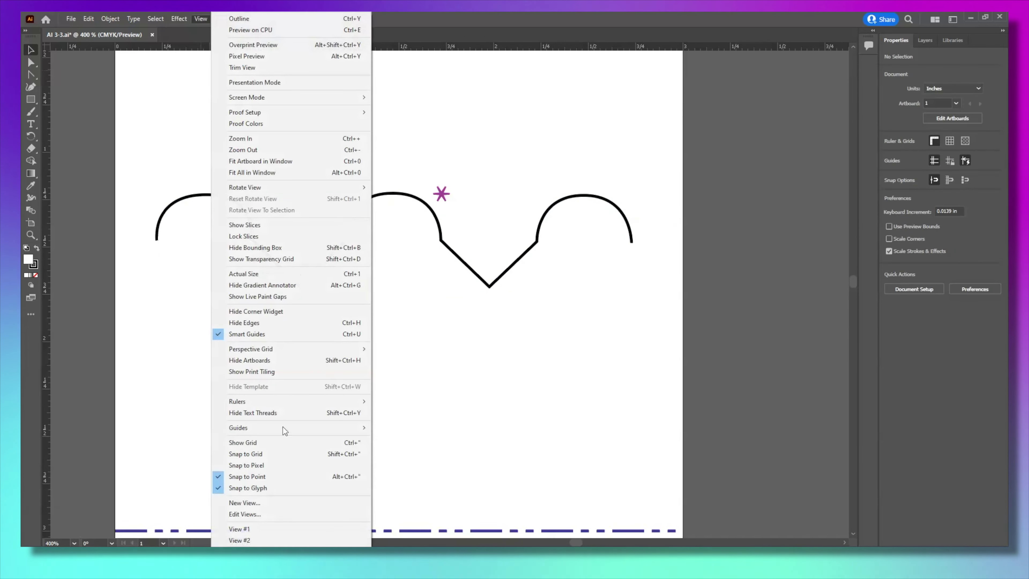
click(257, 537)
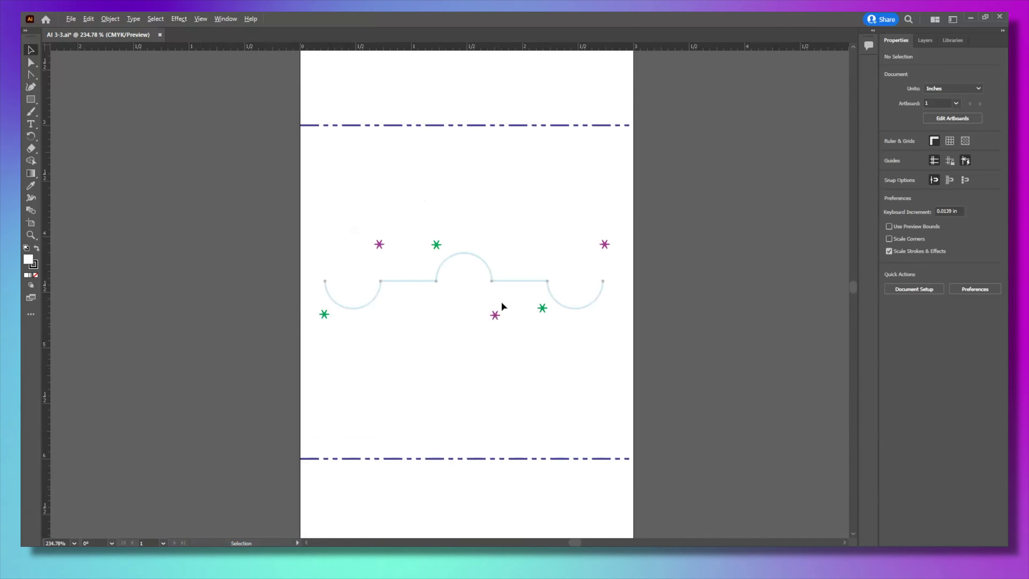
scroll(500, 312, up, 1)
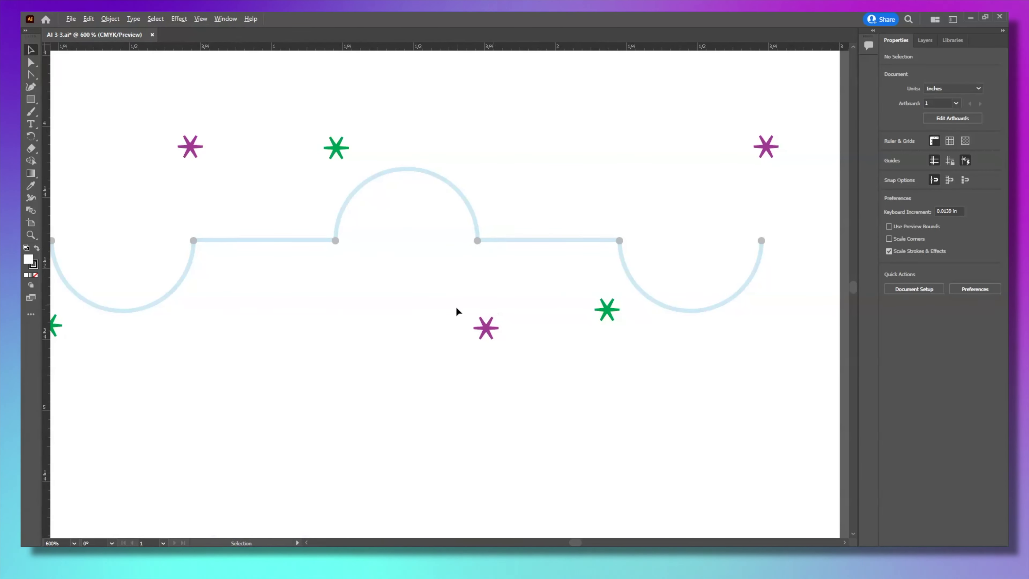
scroll(455, 307, down, 1)
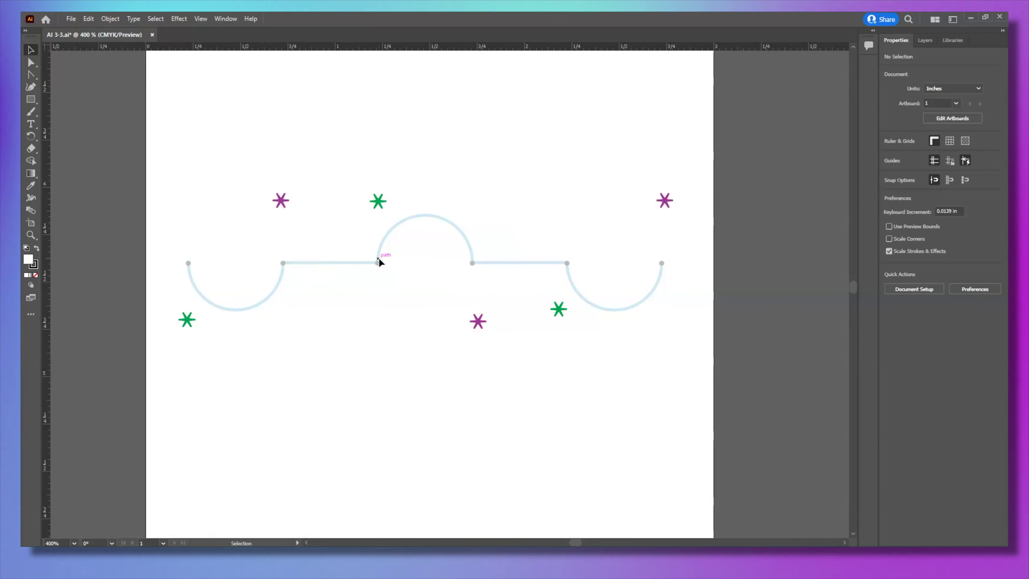
click(31, 75)
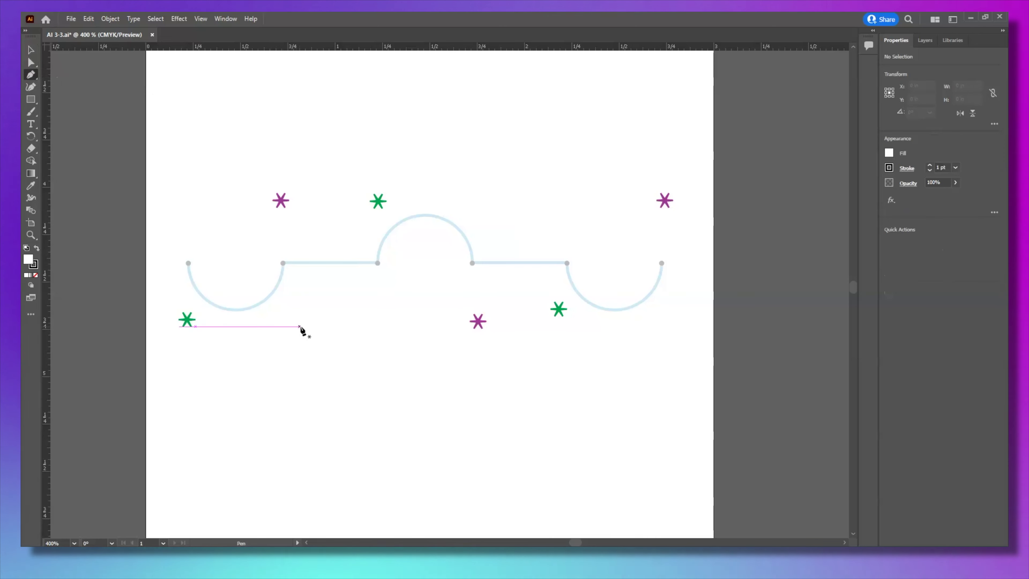
alt+scroll(301, 328, up, 1)
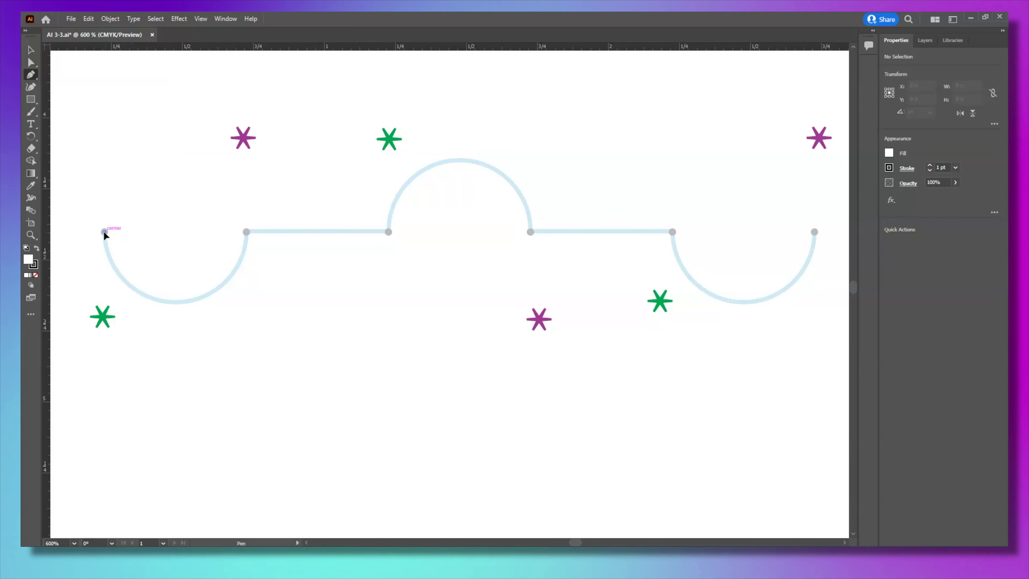
drag(104, 232, 104, 320)
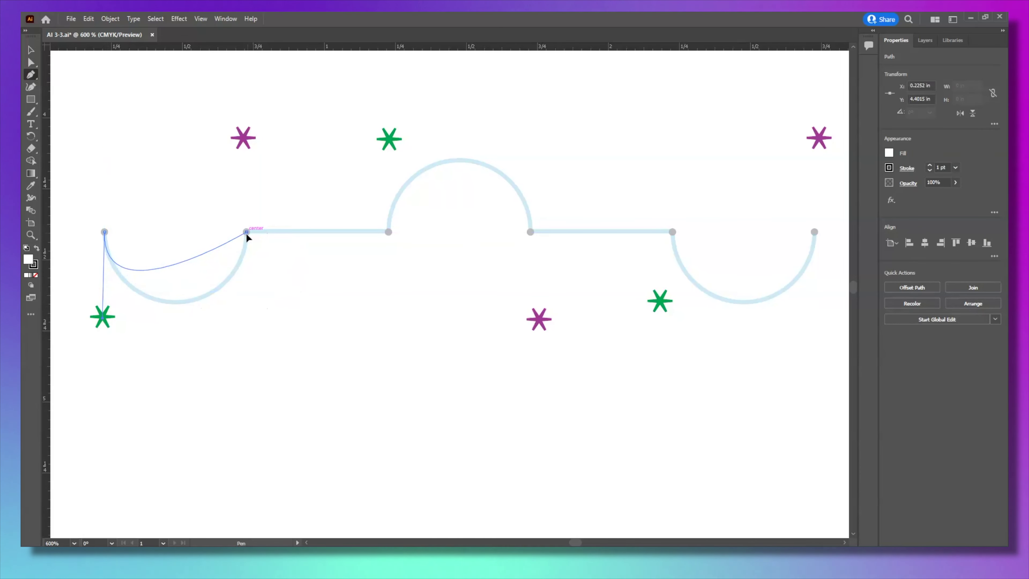
drag(246, 232, 242, 141)
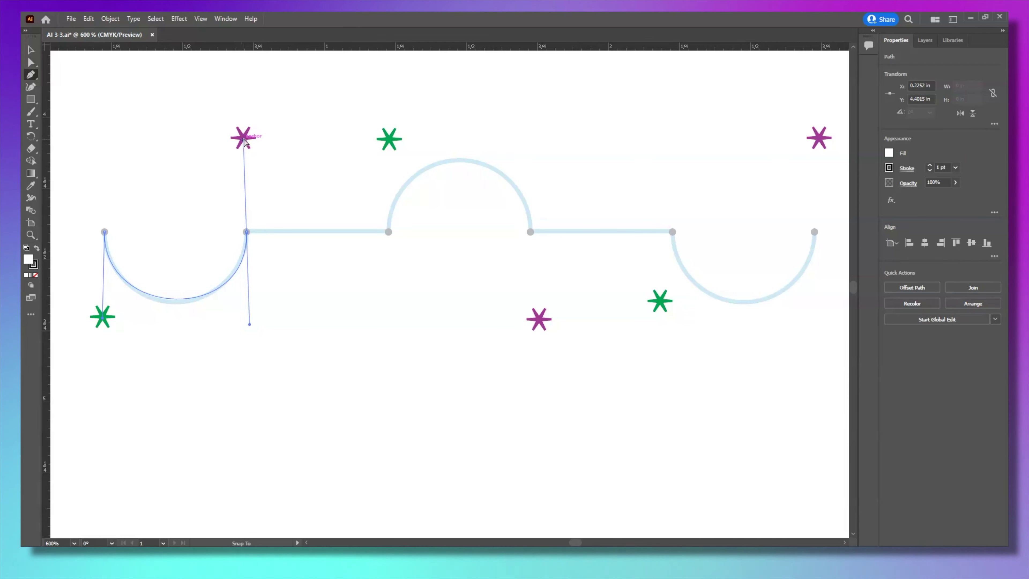
drag(247, 140, 244, 138)
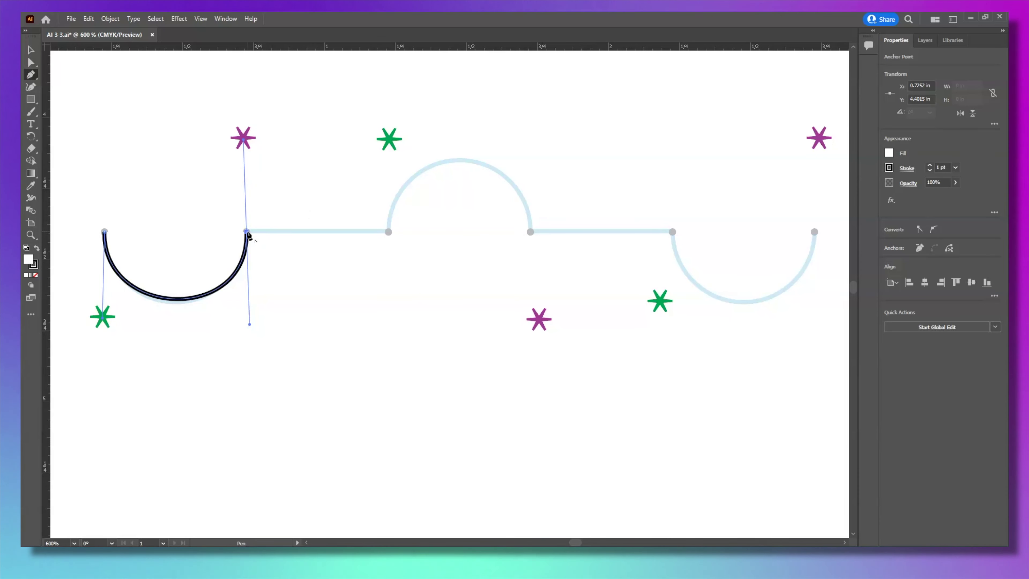
Retract the second anchor's outgoing handle, and trace the first straight segment and middle arch, pulling handles to the green and purple stars.
click(31, 76)
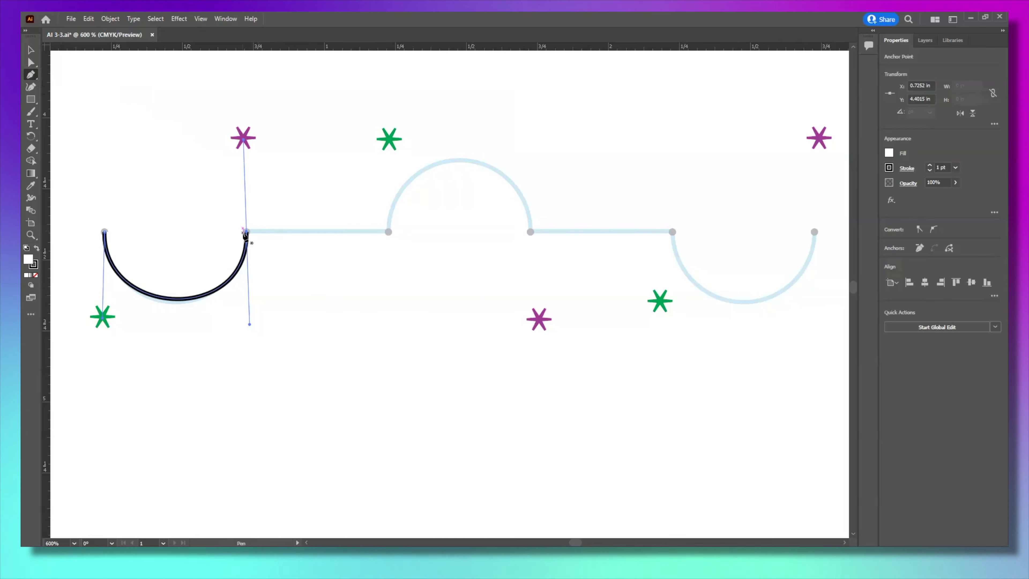
click(388, 231)
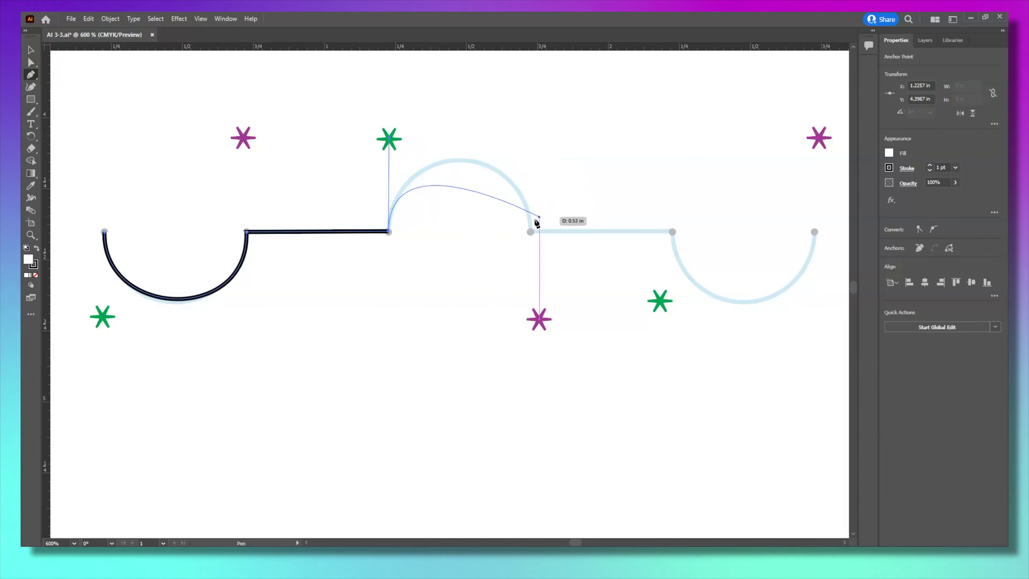
drag(530, 231, 539, 319)
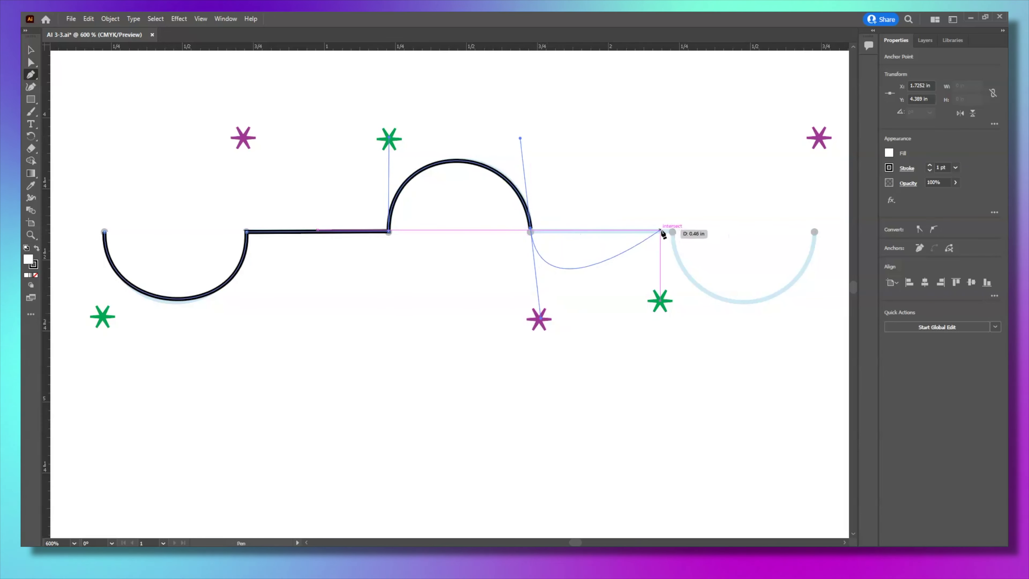
Retract the outgoing handle at the middle arch's end and trace the second straight segment to the fifth template anchor.
click(531, 232)
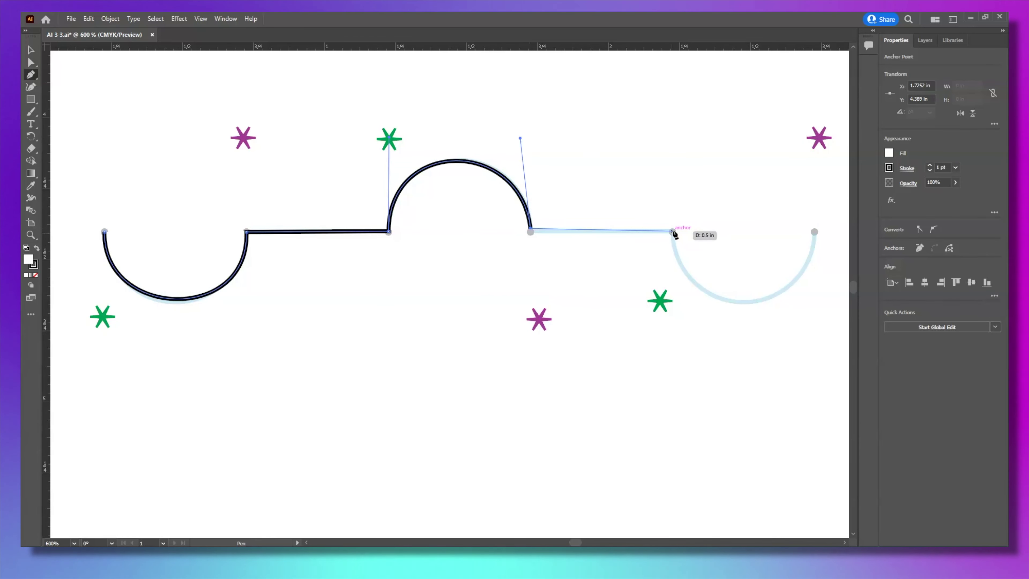
mouse_move(673, 232)
mouse_down()
mouse_move(665, 258)
mouse_move(673, 251)
mouse_up()
key(ctrl)
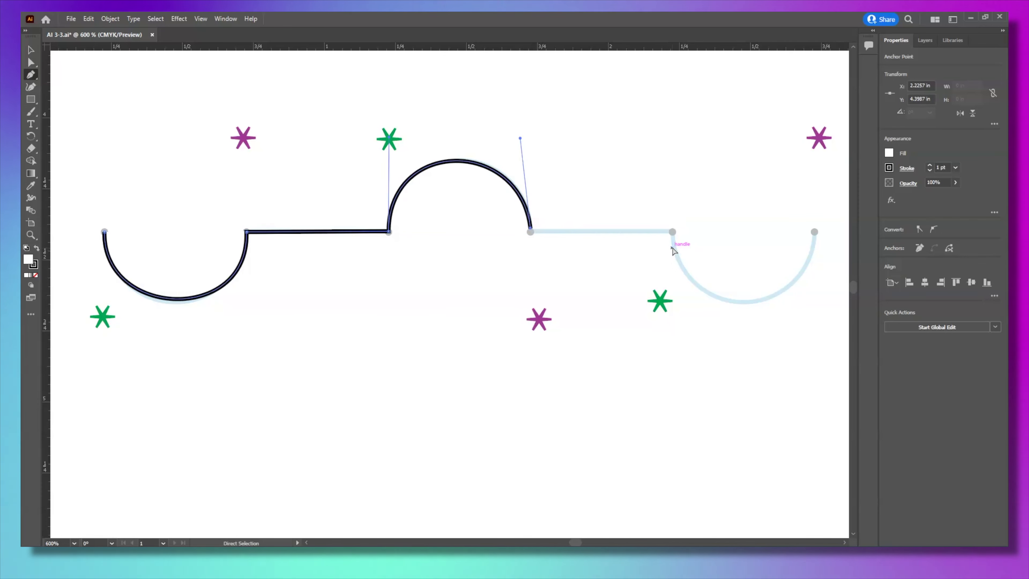
click(671, 231)
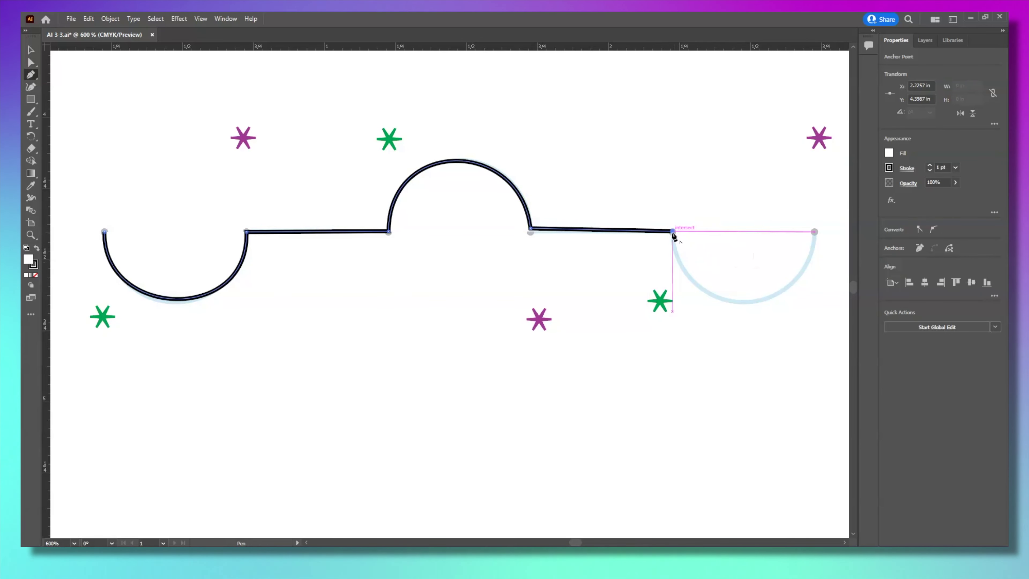
Pull a new handle from the fifth anchor to the green star, trace the last downward semicircle to the purple star's handle, and end the path.
drag(672, 232, 659, 300)
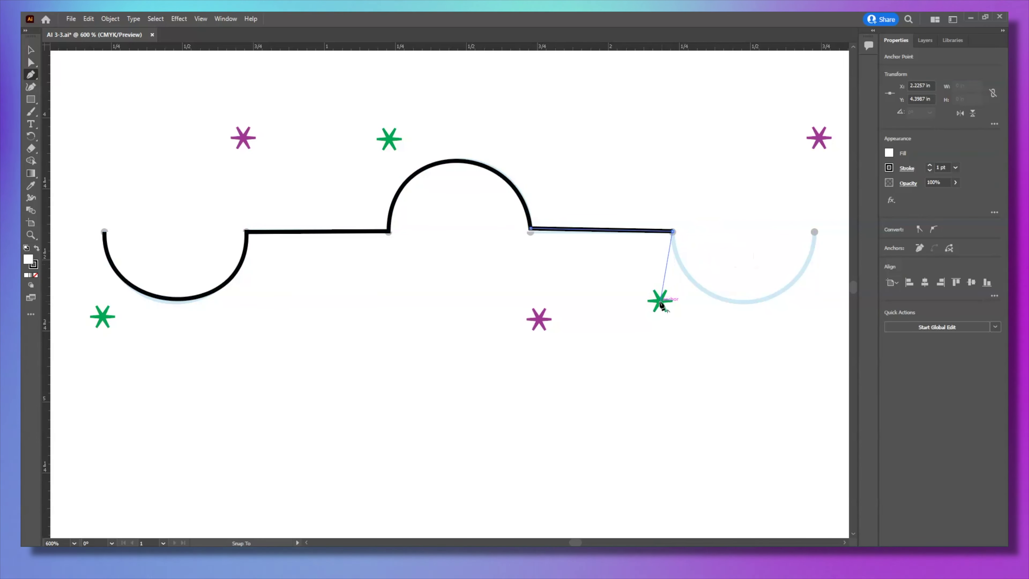
drag(814, 232, 819, 140)
key(Escape)
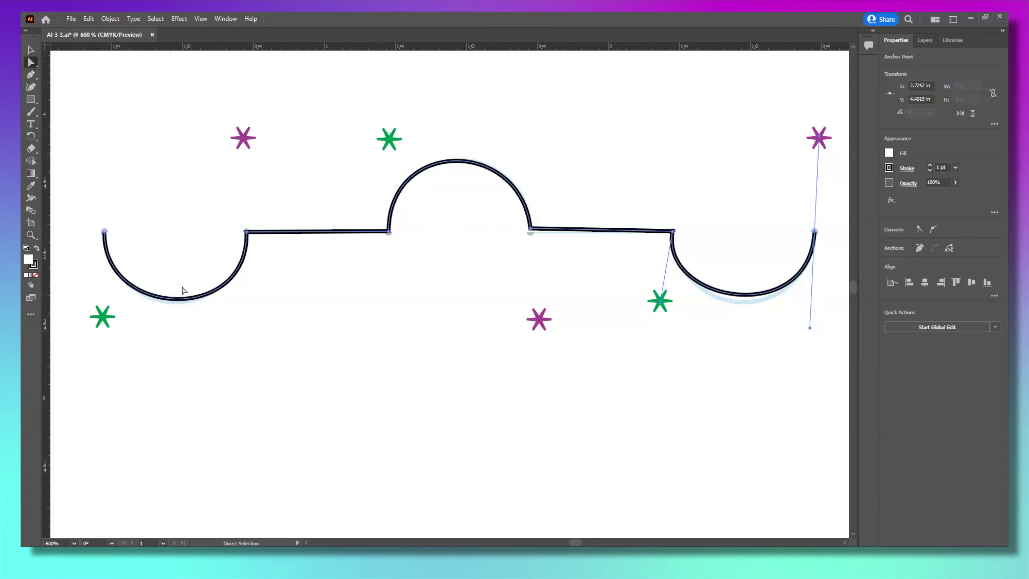
Adjust the first semicircle's right handle, and the middle arch's right anchor and handle, to match the template using Direct Selection.
click(104, 232)
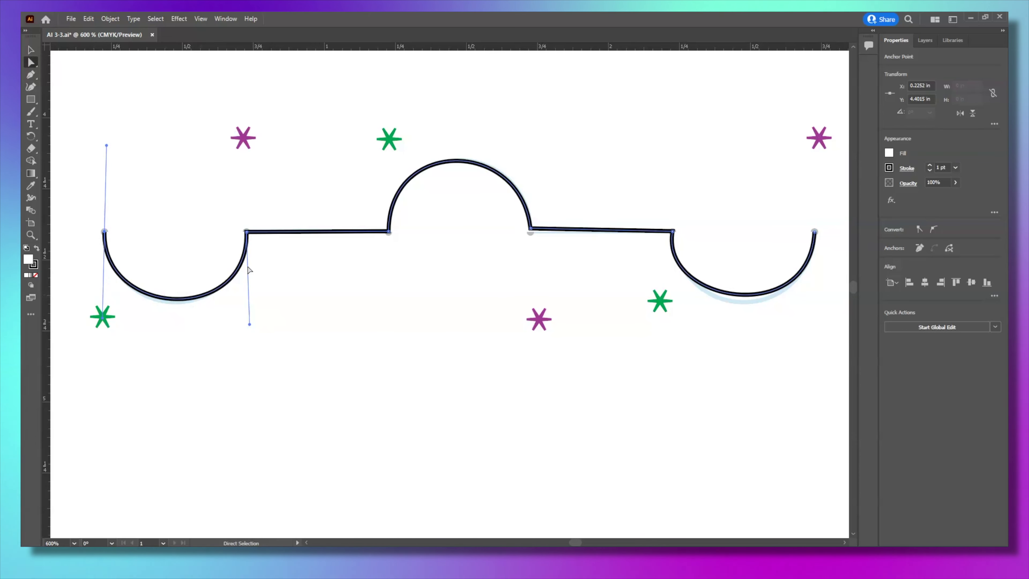
drag(249, 324, 243, 330)
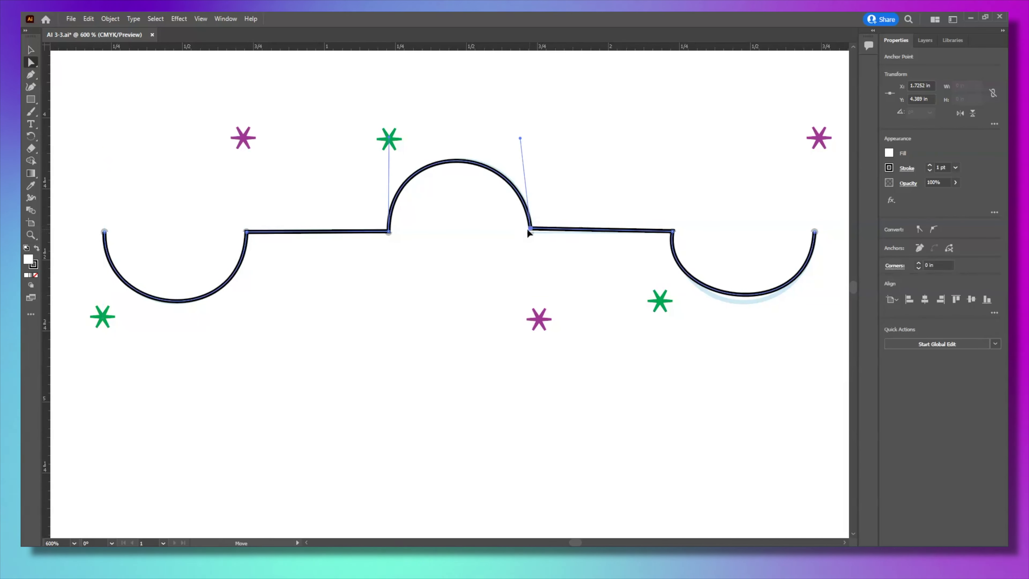
drag(527, 229, 531, 234)
drag(520, 141, 520, 133)
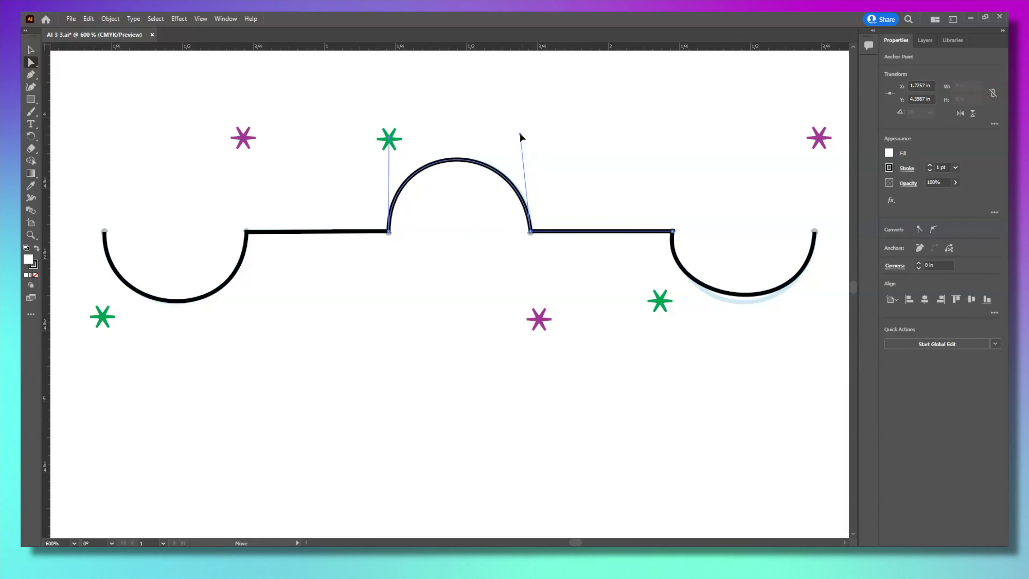
Lengthen the right direction handle of the last semicircle downward so its curve reaches the template's depth.
click(673, 234)
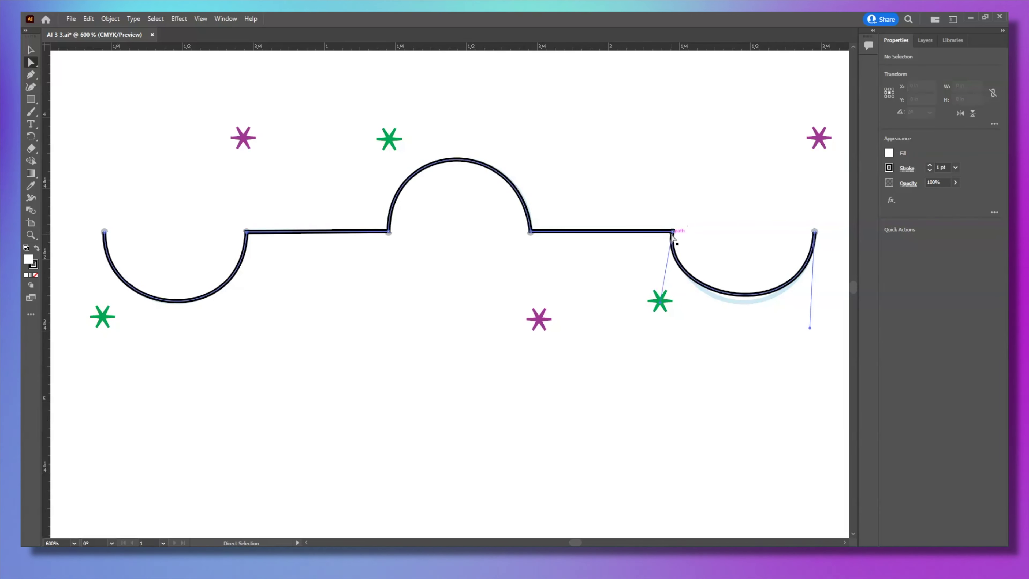
drag(809, 327, 810, 349)
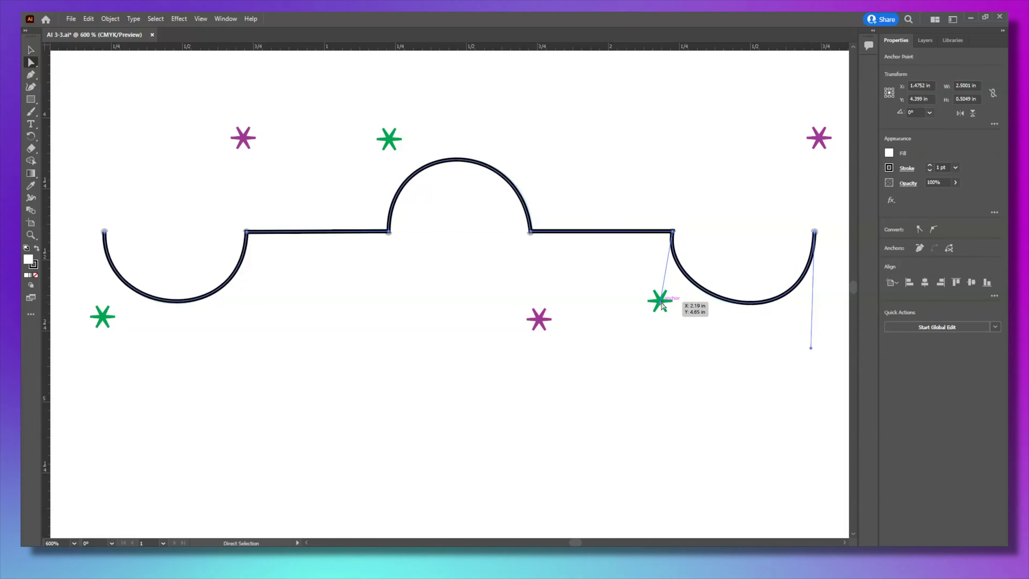
click(666, 309)
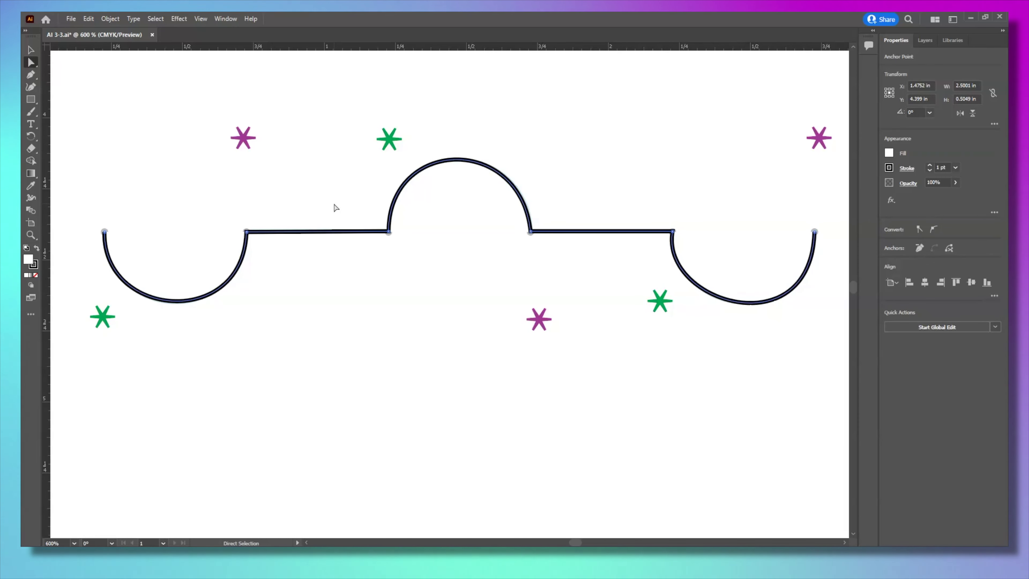
Set the traced path's fill to None.
key(v)
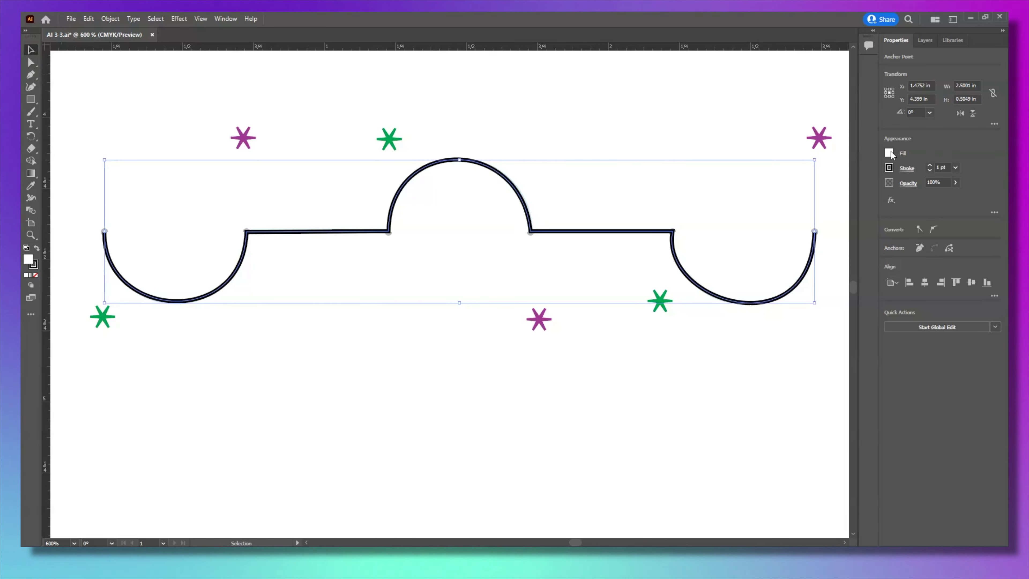
click(889, 153)
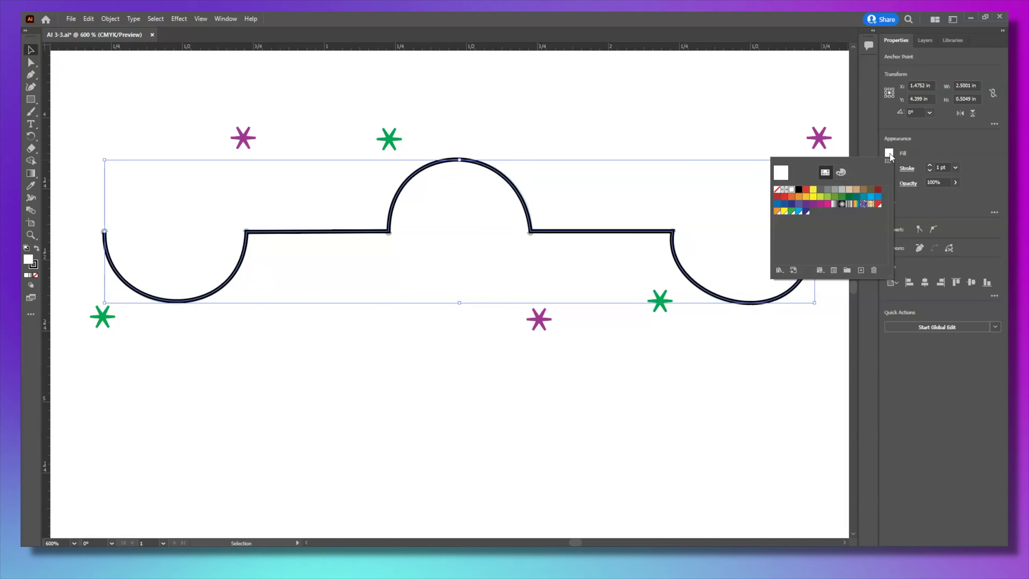
click(777, 190)
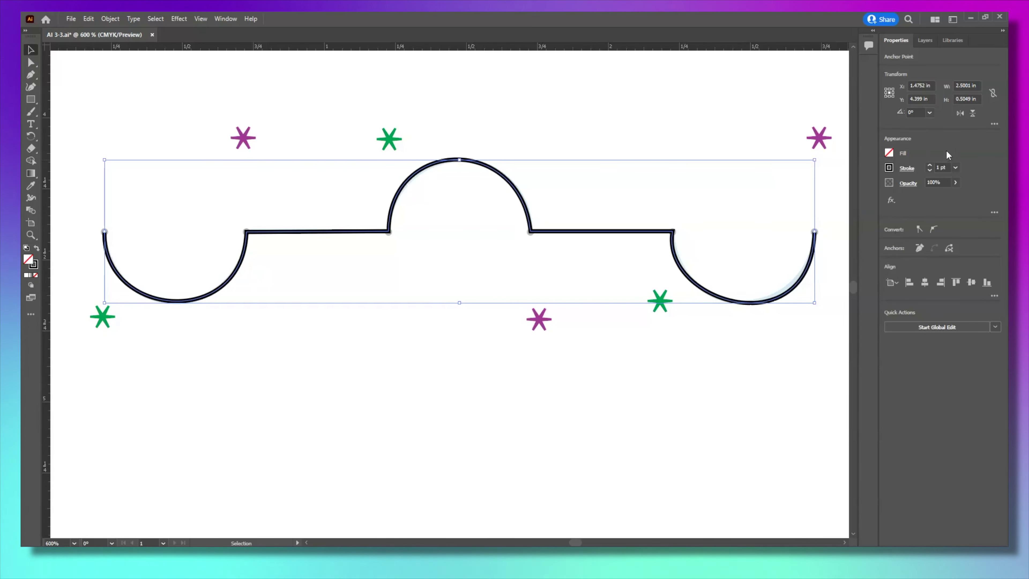
click(757, 344)
Shorten the last semicircle's right direction handle slightly with Direct Selection to fit the template curve, and deselect the path.
click(31, 62)
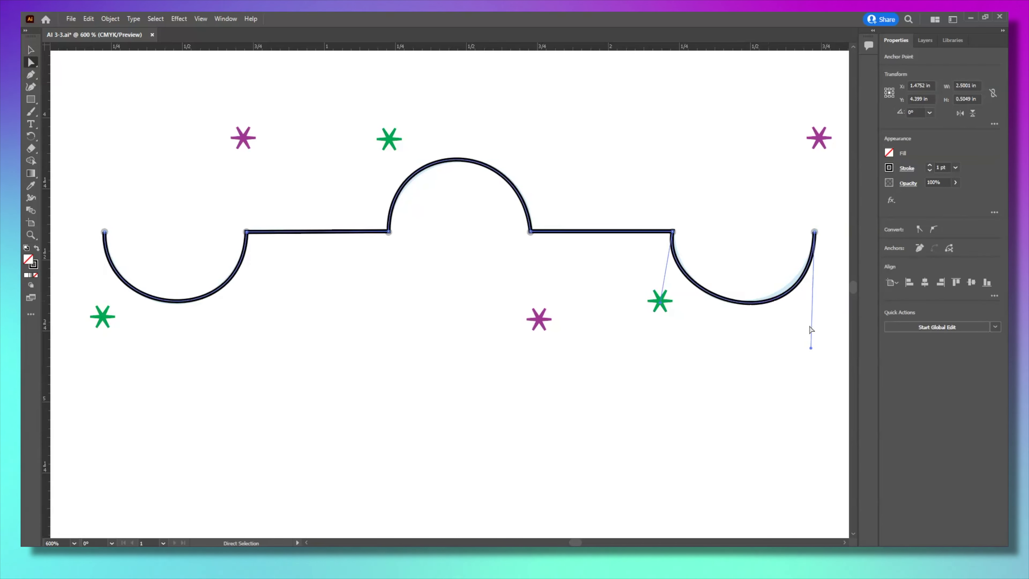
drag(811, 350, 809, 339)
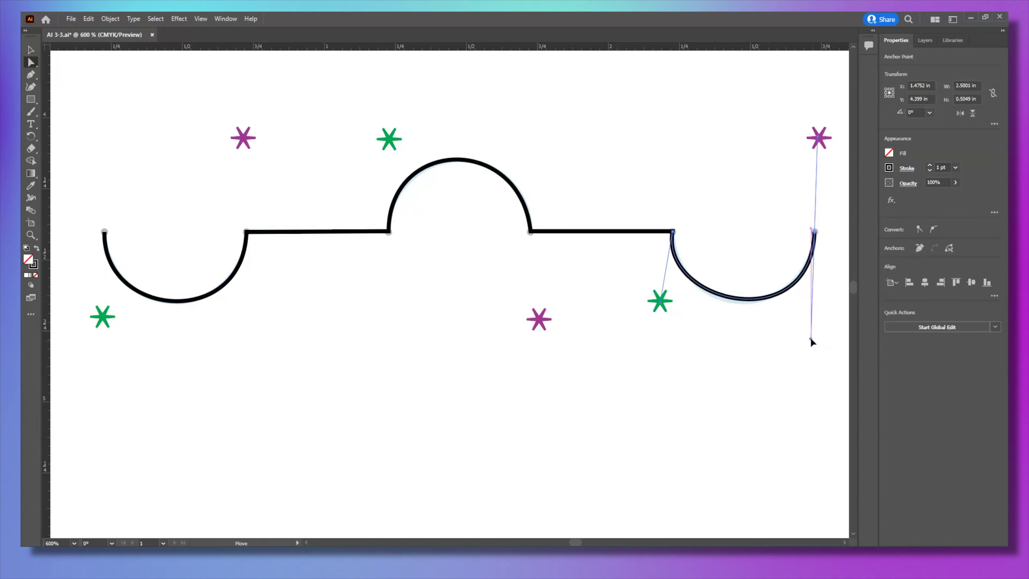
click(335, 283)
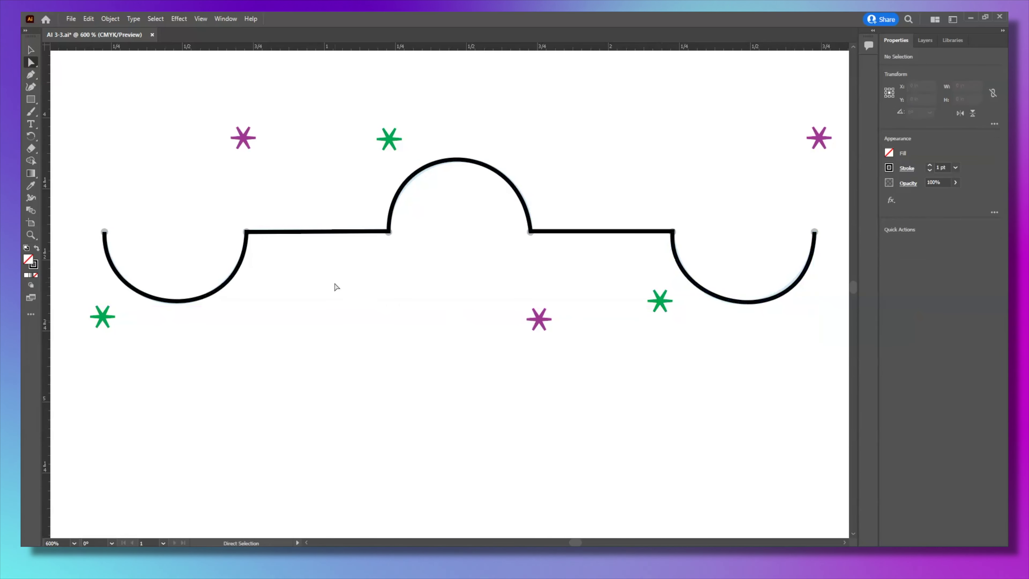
Open the scallop section's saved view and start a Pen tool path at the first template anchor, extending its handle to the first purple star.
click(201, 18)
click(239, 540)
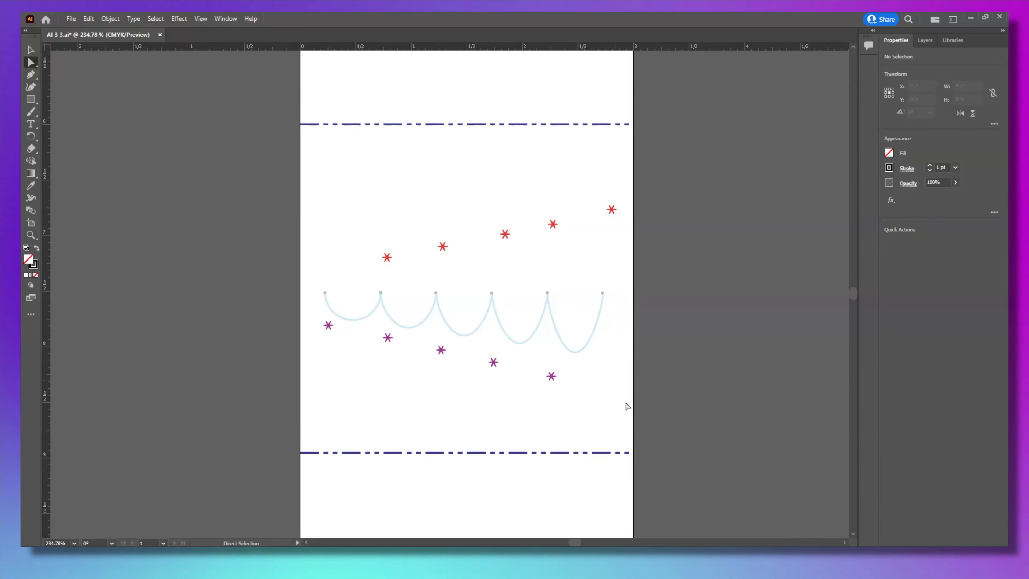
scroll(608, 398, up, 6)
drag(450, 235, 465, 255)
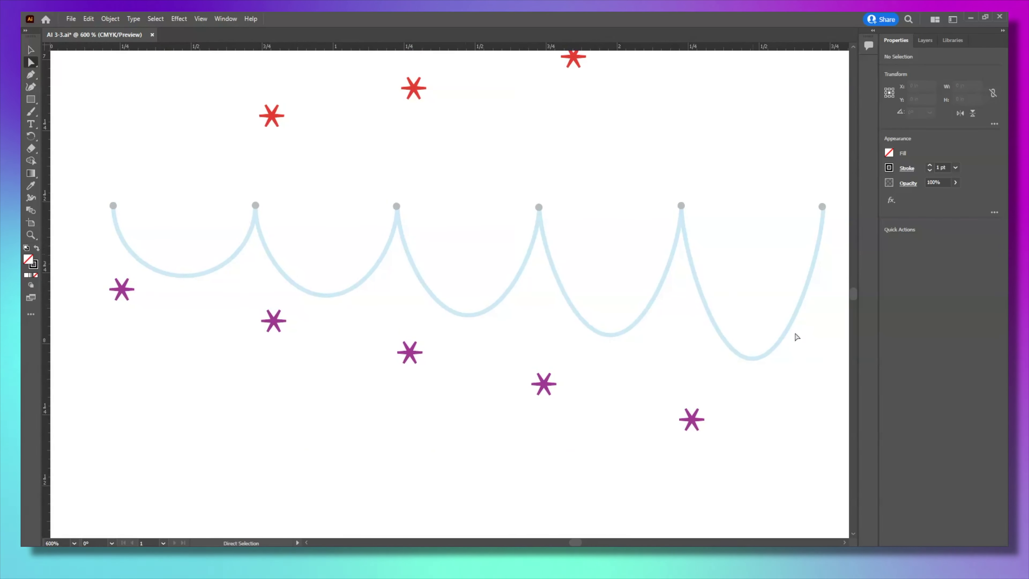
drag(585, 182, 576, 195)
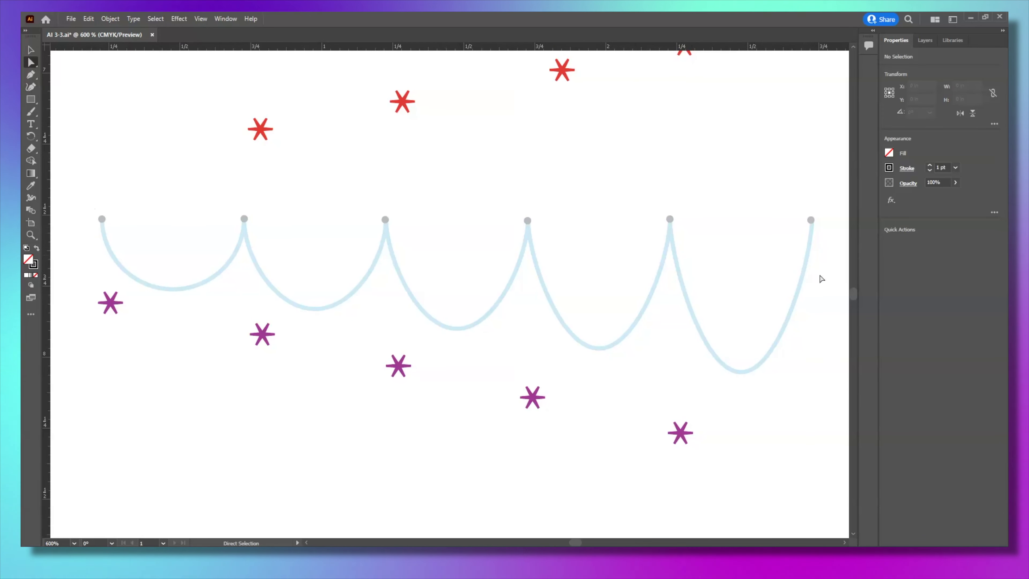
click(30, 76)
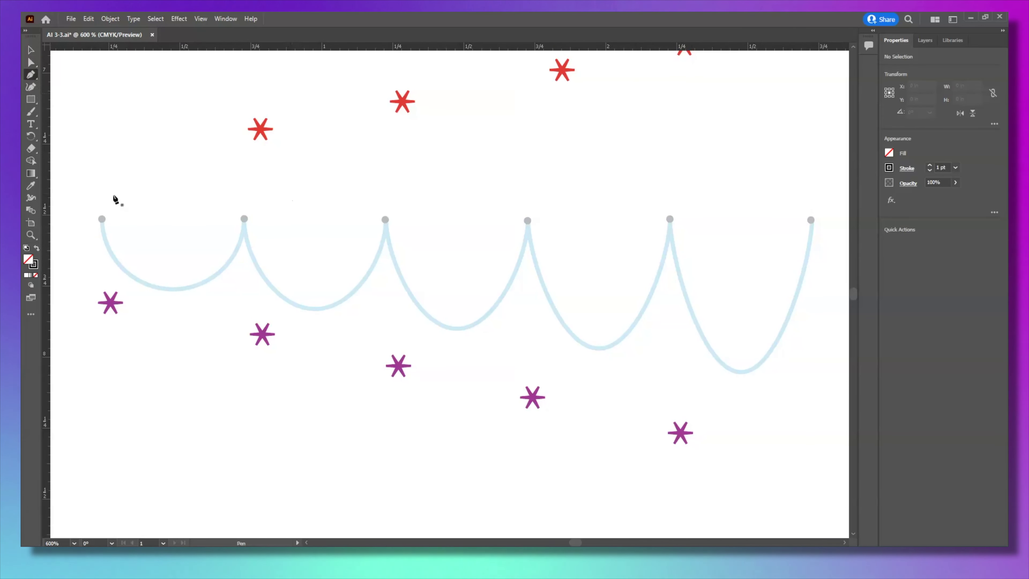
drag(110, 267, 114, 302)
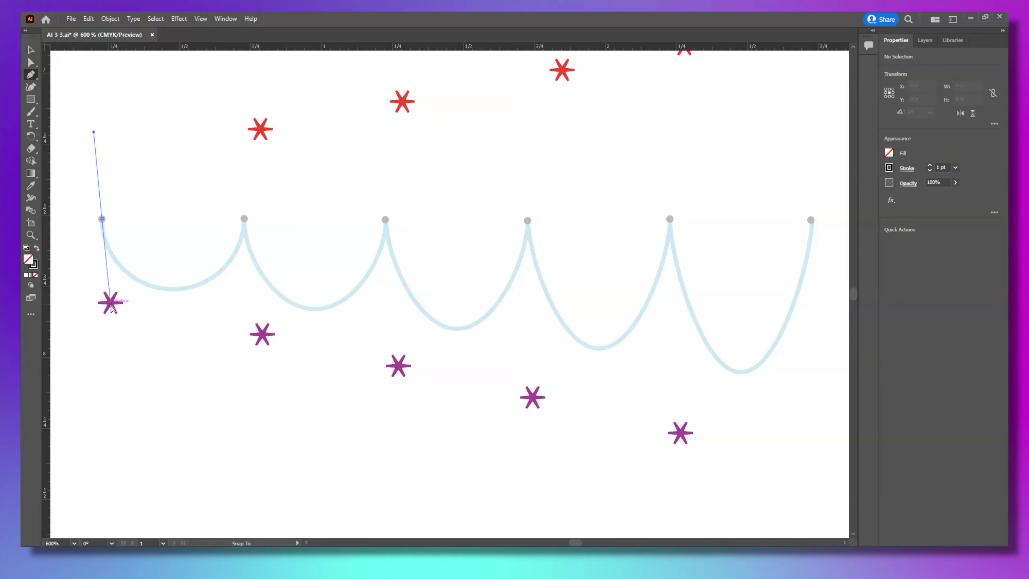
drag(245, 219, 258, 126)
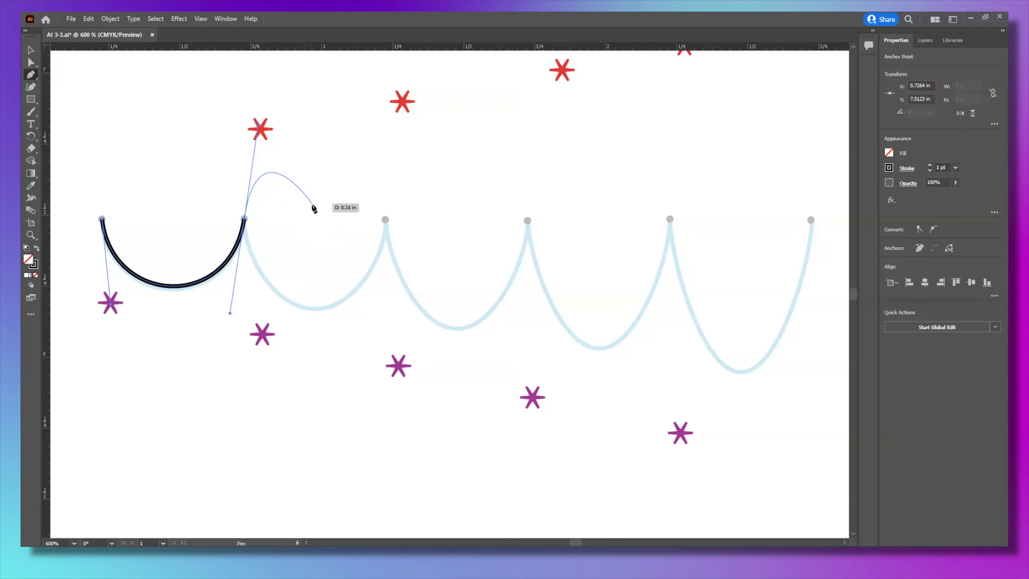
key(alt)
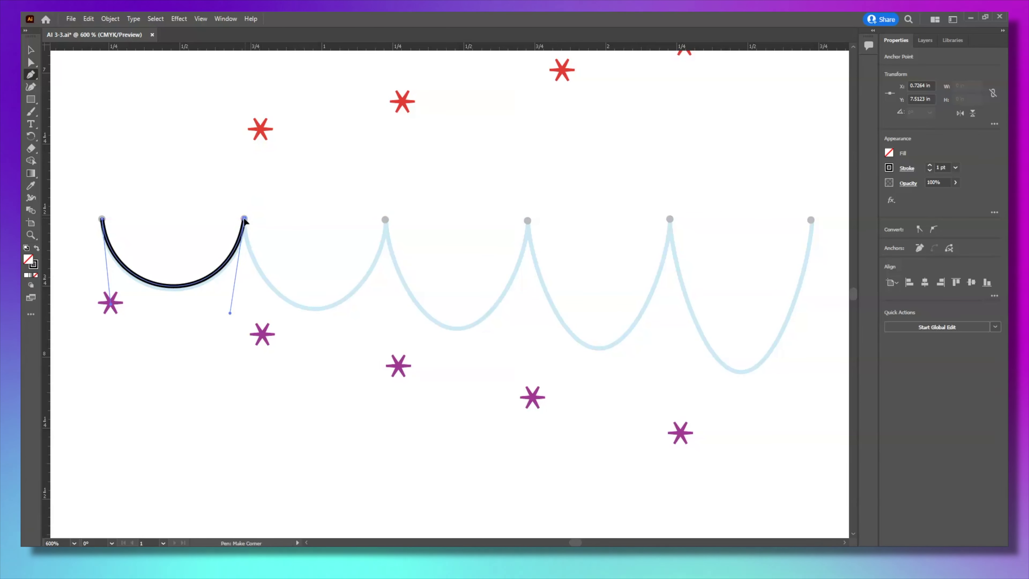
drag(245, 221, 250, 243)
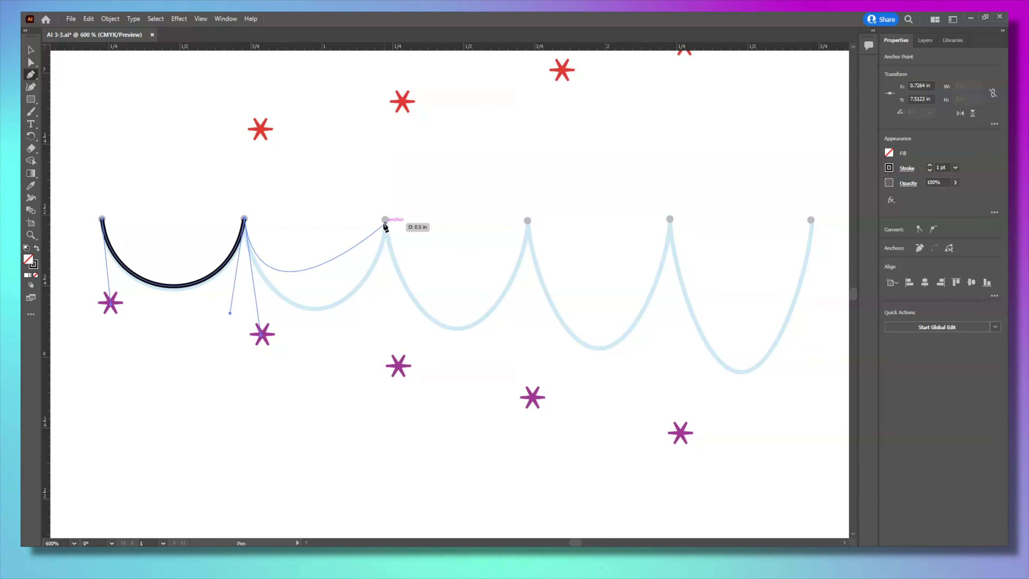
Trace the first three scallops with the Pen tool, extending handles to the red stars and converting shared anchors into corners aimed at the purple stars.
drag(244, 219, 266, 126)
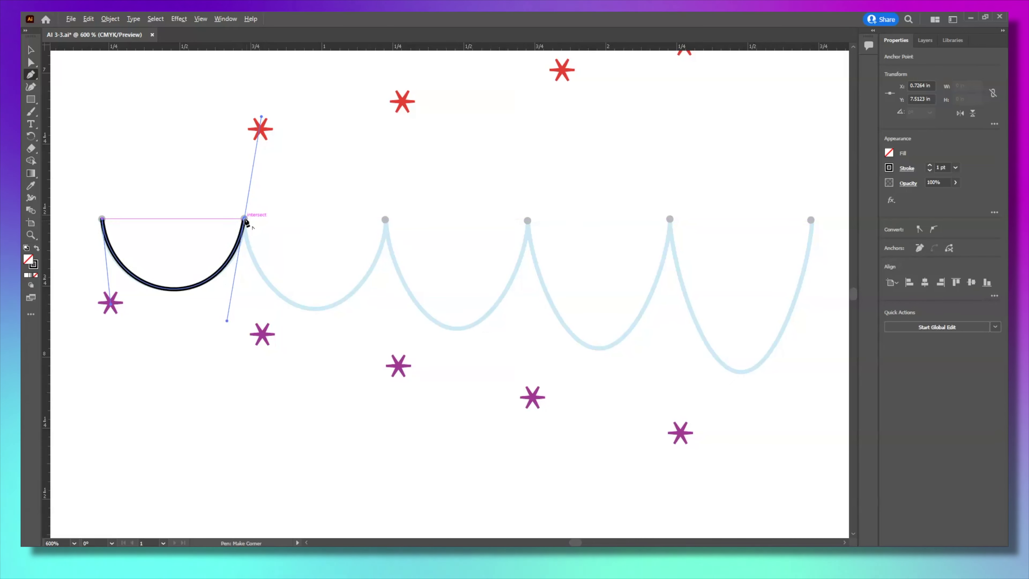
drag(245, 224, 261, 336)
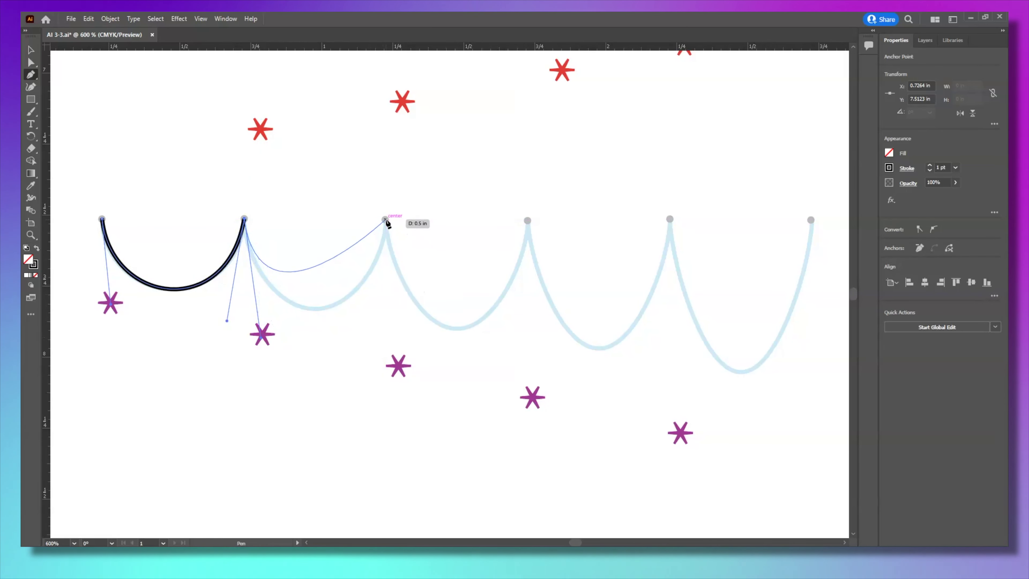
drag(385, 219, 404, 103)
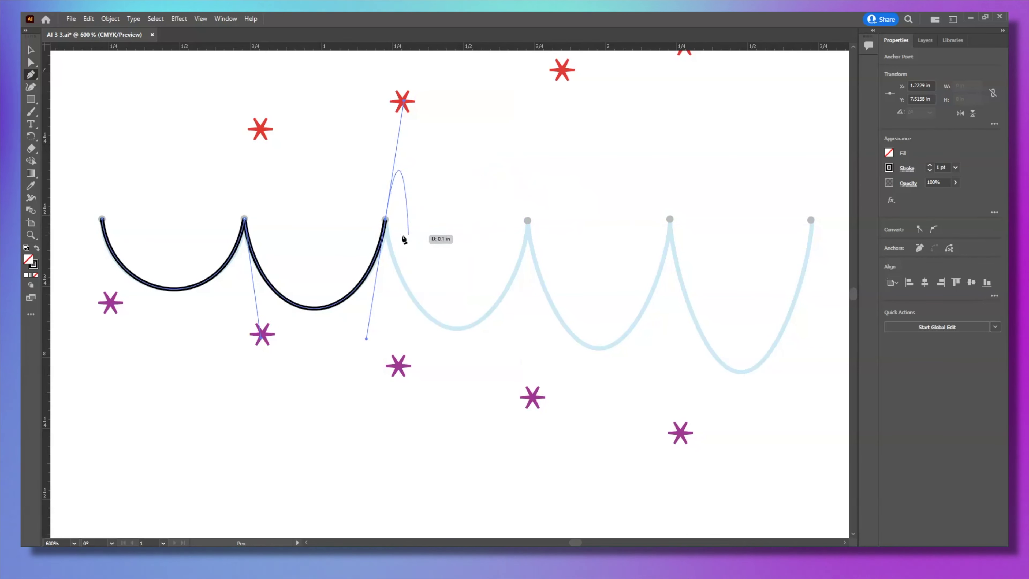
drag(384, 220, 398, 369)
drag(527, 221, 561, 69)
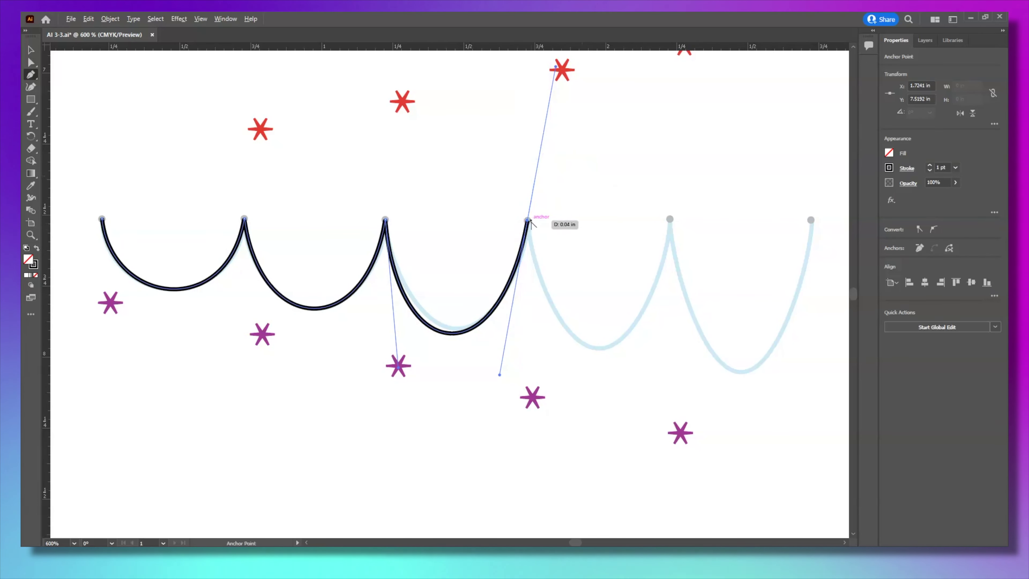
Trace the fourth and fifth scallops, converting each starting anchor to a corner with its handle on the purple star, and end at the last template anchor.
key(alt)
drag(527, 220, 533, 397)
scroll(558, 368, up, 3)
drag(669, 328, 684, 158)
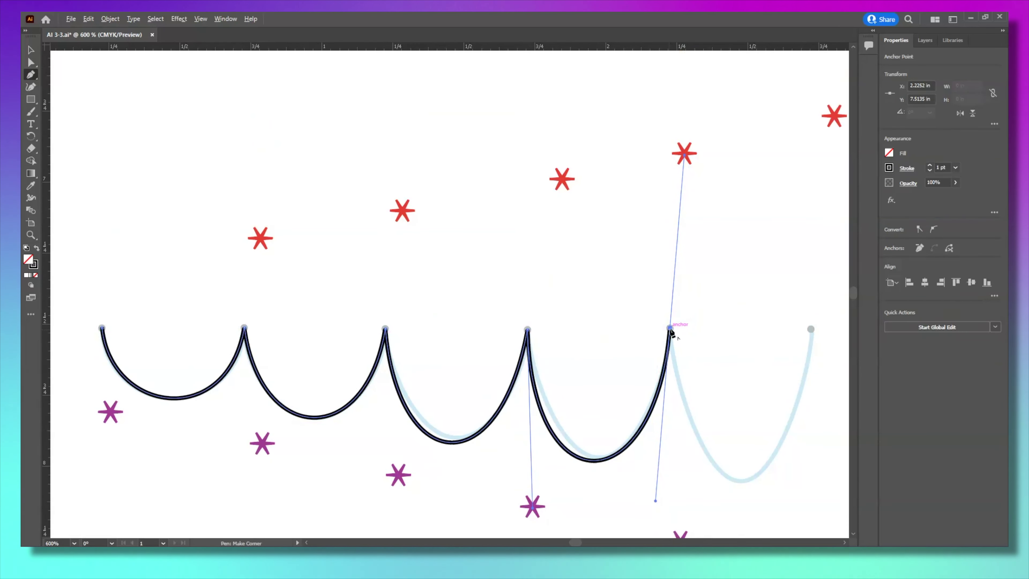
drag(687, 512, 680, 430)
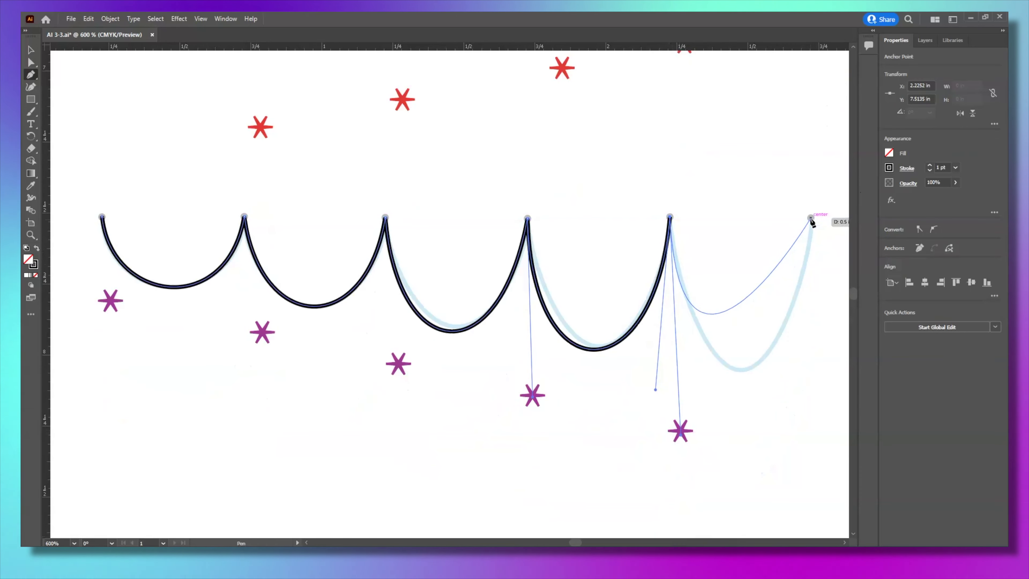
drag(810, 218, 823, 76)
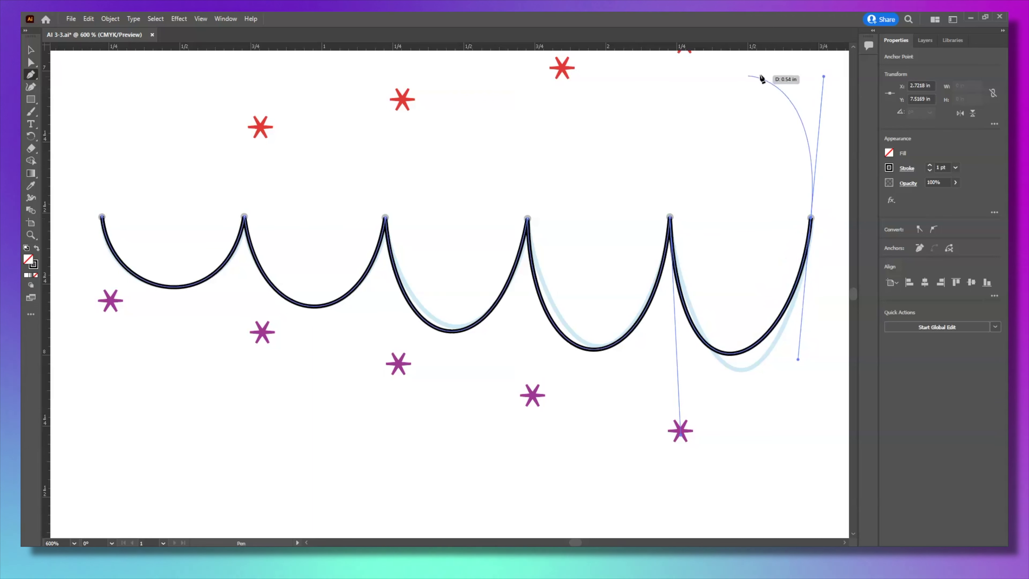
Fine-tune the direction handles of the scallop path's anchors with Direct Selection to match the template curves, and deselect the path.
click(36, 61)
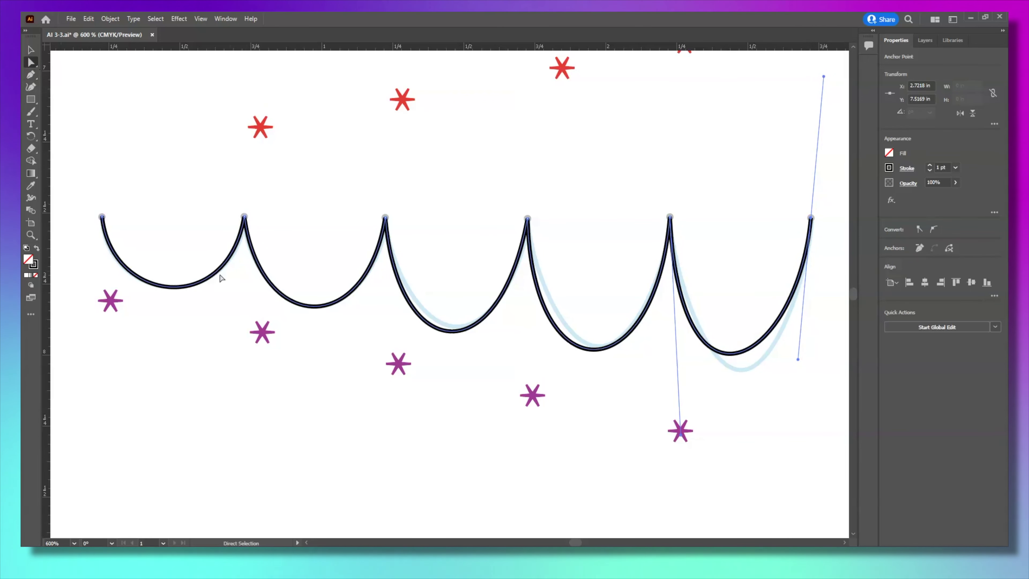
click(244, 217)
drag(228, 320, 261, 332)
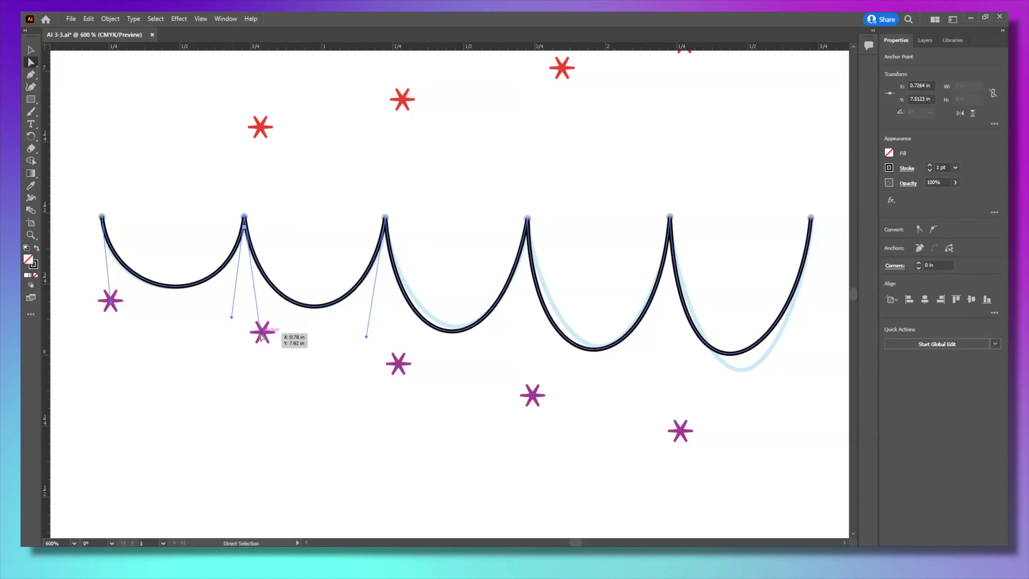
drag(366, 336, 402, 361)
click(390, 245)
click(527, 219)
click(669, 217)
drag(648, 402, 680, 430)
click(440, 202)
scroll(337, 271, down, 6)
scroll(379, 264, down, 2)
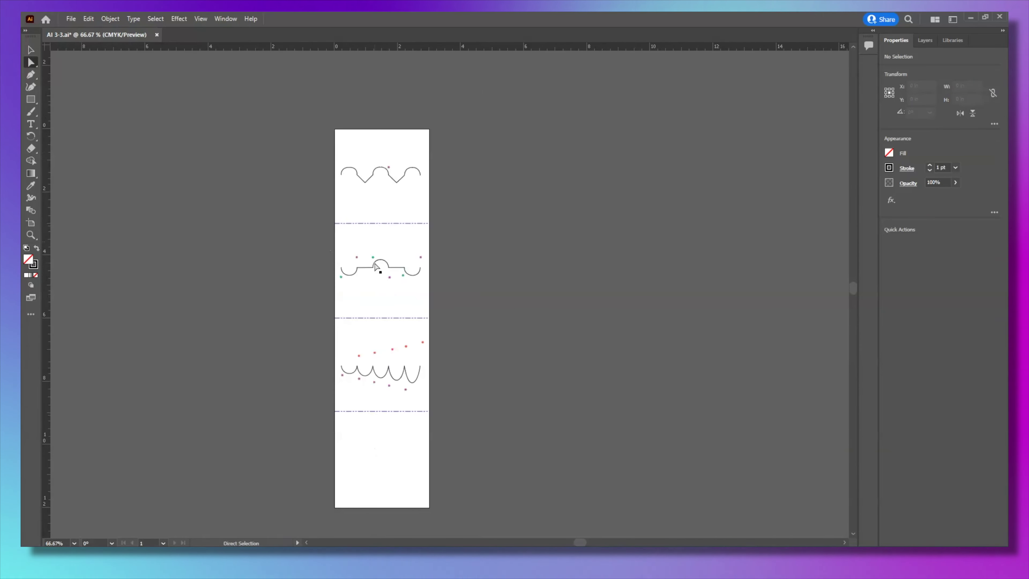
scroll(379, 264, left, 3)
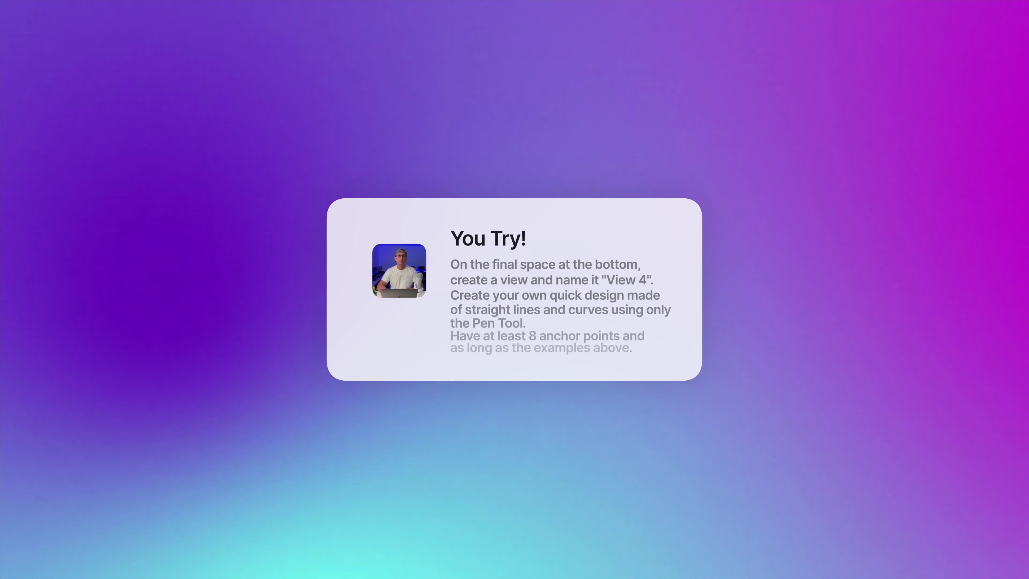